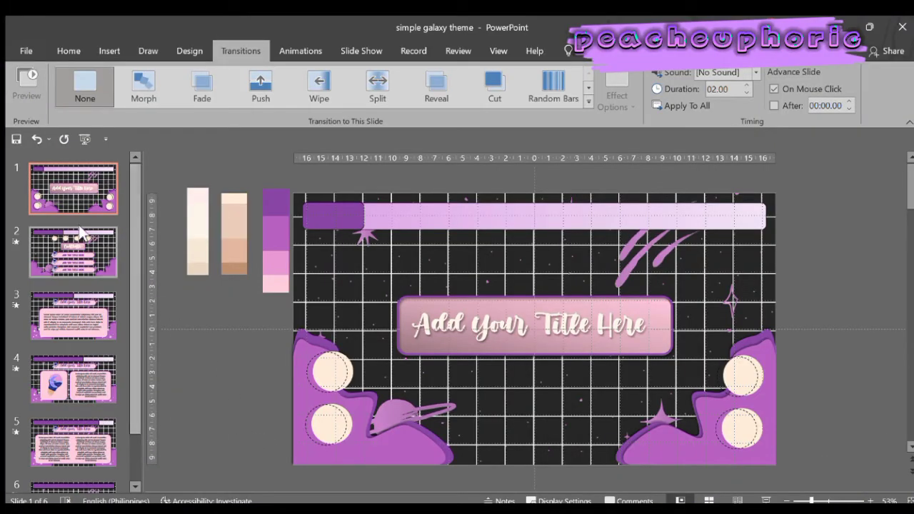
# - Insert a blank slide 2 and give it a solid dark charcoal background fill
pyautogui.click(68, 50)
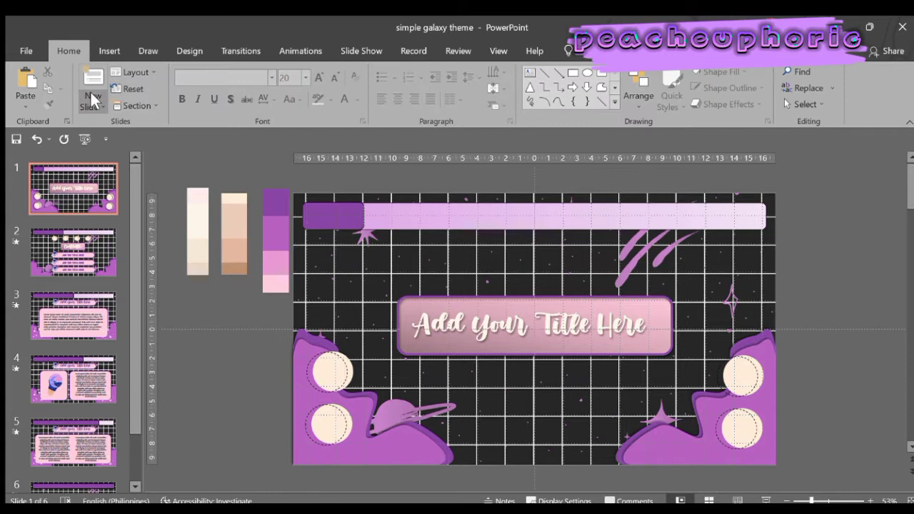
pyautogui.hotkey('ctrl', 'm')
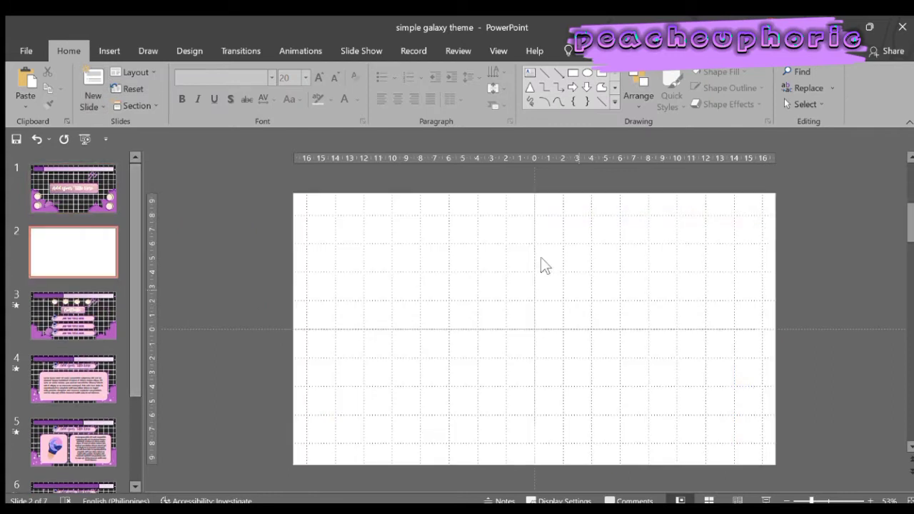
pyautogui.rightClick(600, 388)
pyautogui.click(596, 343)
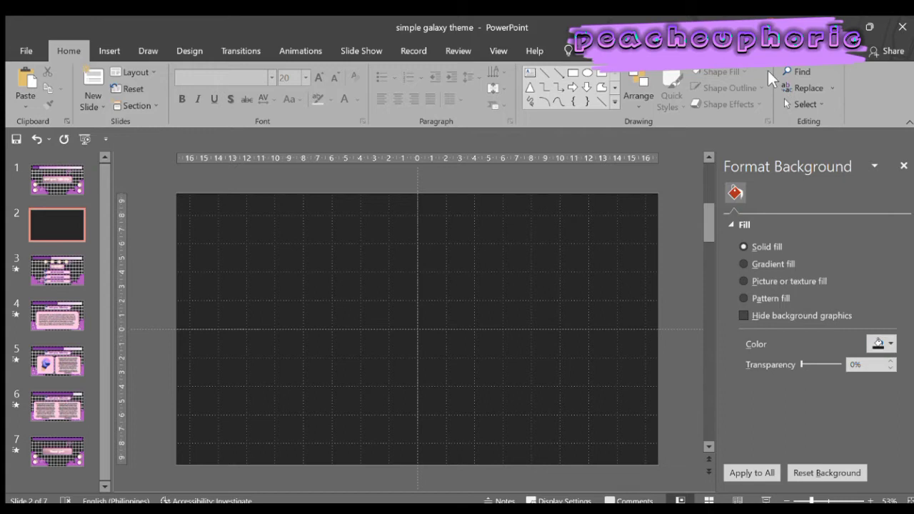
pyautogui.click(900, 166)
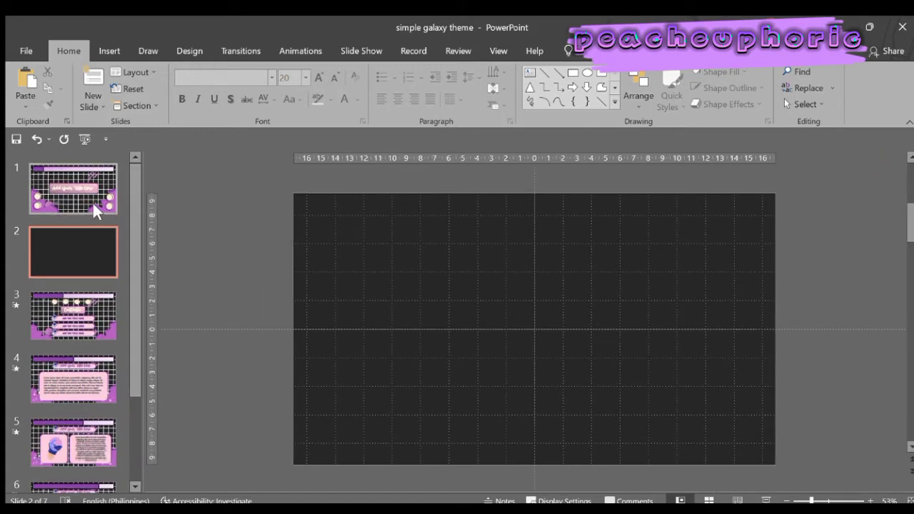
# - Draw a vertical line down the left side of slide 2 and make it white
pyautogui.click(544, 72)
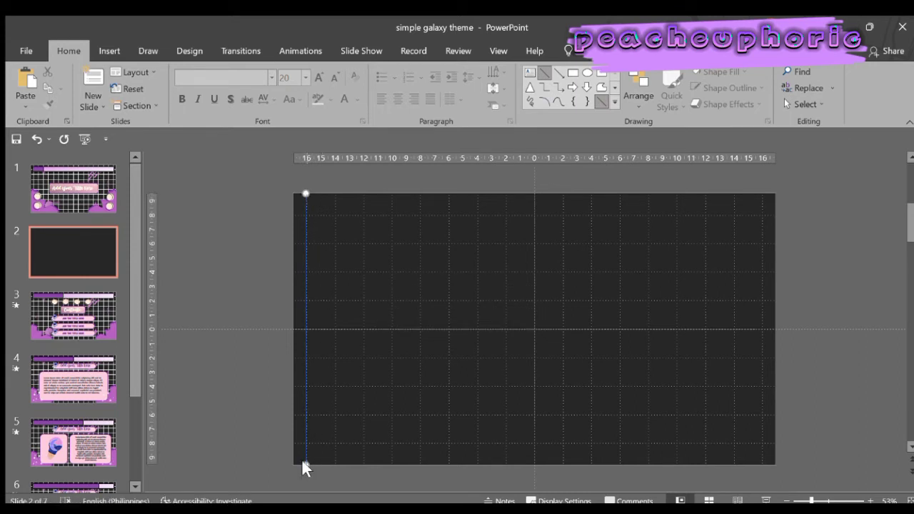
pyautogui.moveTo(312, 472); pyautogui.dragTo(305, 465)
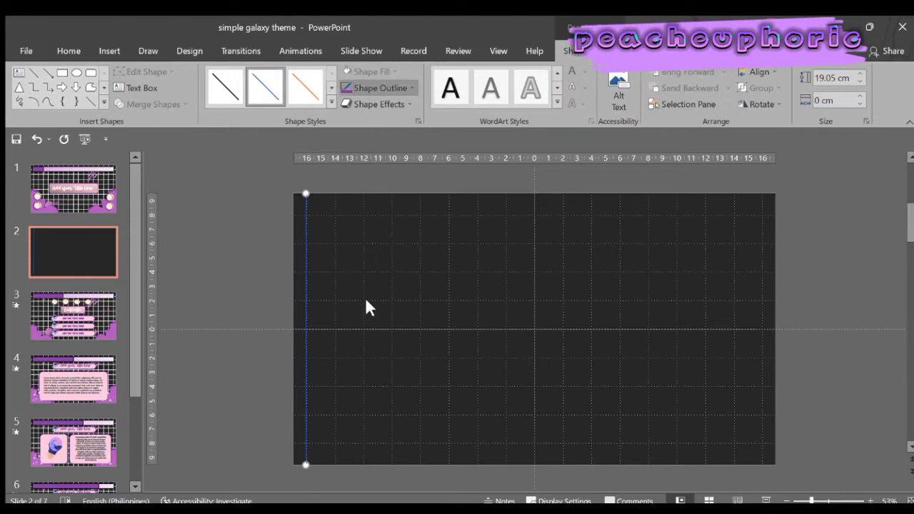
pyautogui.click(515, 392)
pyautogui.hotkey('ctrl', 'a')
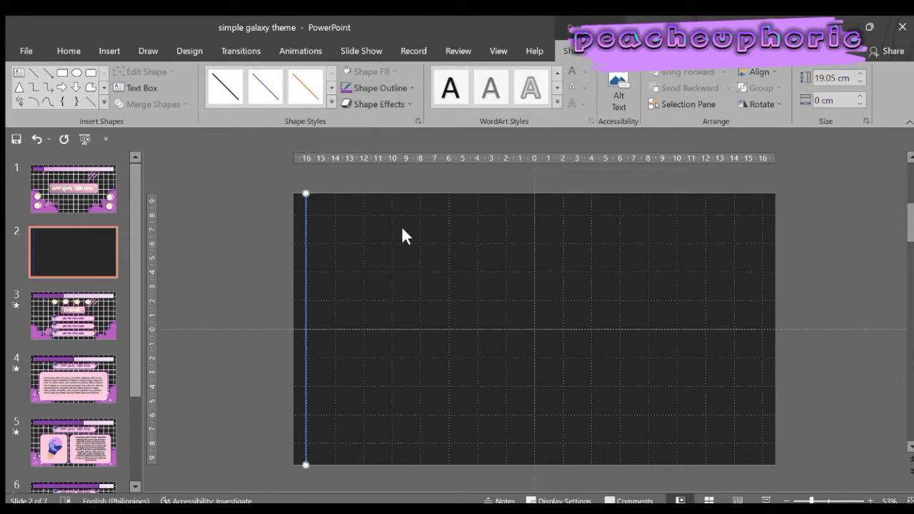
pyautogui.click(378, 86)
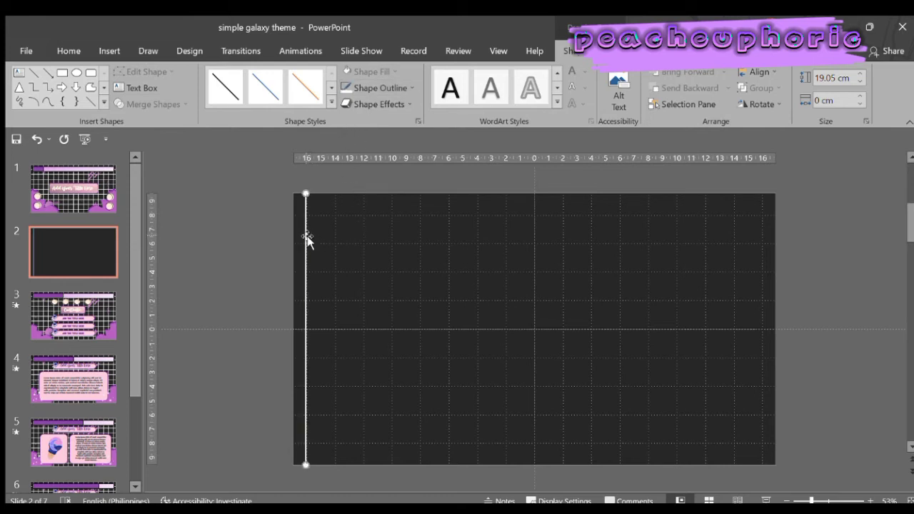
# - Duplicate the line at even spacing across the slide, group all lines, and save
pyautogui.hotkey('ctrl', 'd')
pyautogui.moveTo(315, 234); pyautogui.dragTo(337, 231)
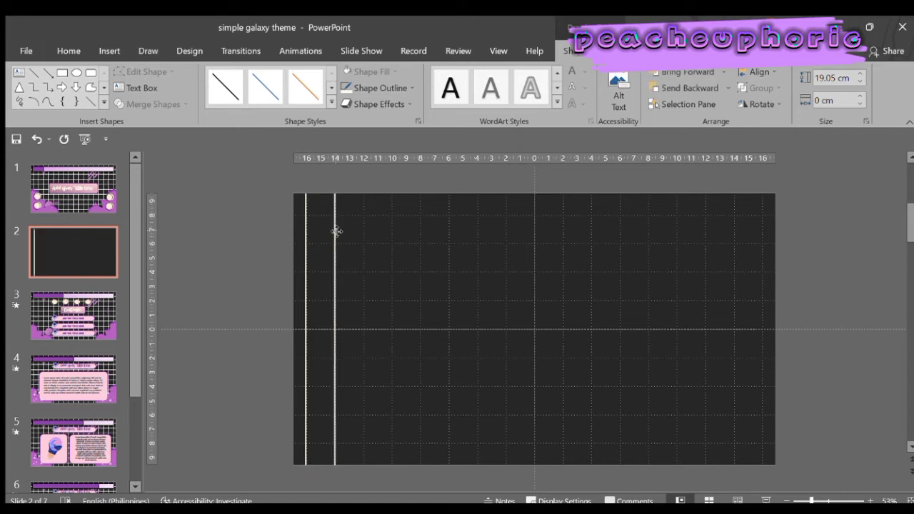
pyautogui.hotkey('ctrl', 'd')
pyautogui.hotkey('ctrl', 'd')
pyautogui.hotkey('ctrl', 'd')
pyautogui.hotkey('ctrl', 'd')
pyautogui.hotkey('ctrl', 'd')
pyautogui.hotkey('ctrl', 'd')
pyautogui.hotkey('ctrl', 'd')
pyautogui.hotkey('ctrl', 'd')
pyautogui.hotkey('ctrl', 'd')
pyautogui.hotkey('ctrl', 'd')
pyautogui.hotkey('ctrl', 'd')
pyautogui.hotkey('ctrl', 'd')
pyautogui.hotkey('ctrl', 'd')
pyautogui.hotkey('ctrl', 'd')
pyautogui.hotkey('ctrl', 'd')
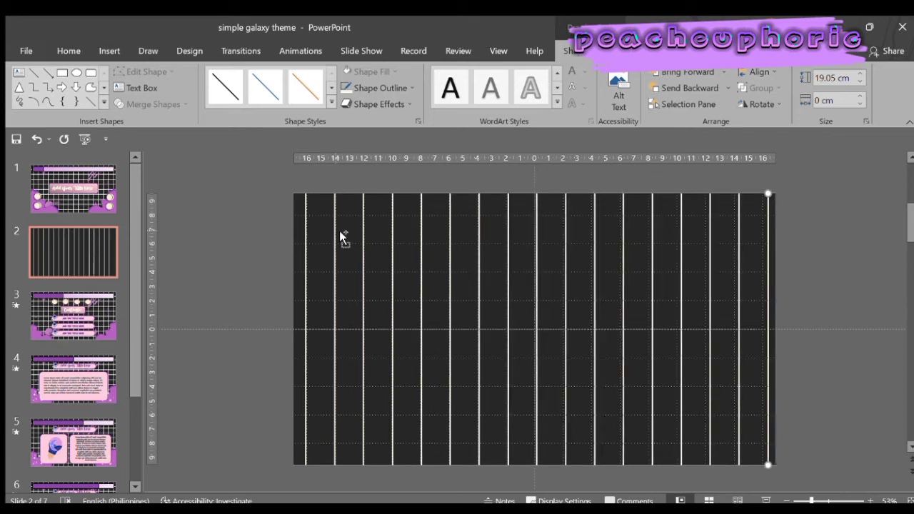
pyautogui.moveTo(286, 205); pyautogui.dragTo(792, 471)
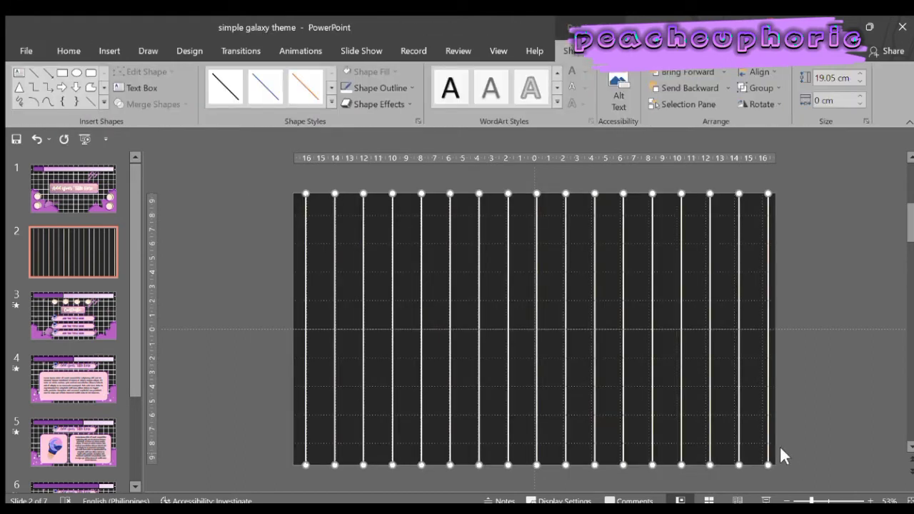
pyautogui.hotkey('ctrl', 'g')
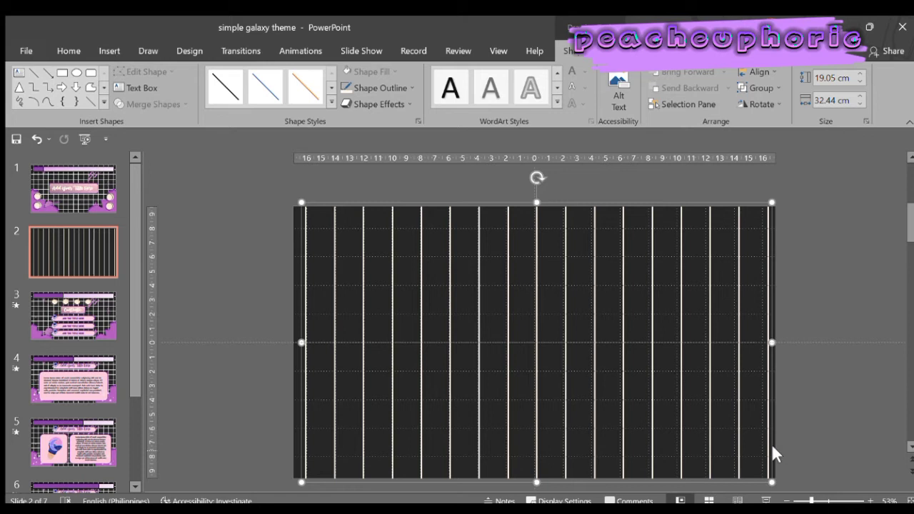
pyautogui.hotkey('ctrl', 's')
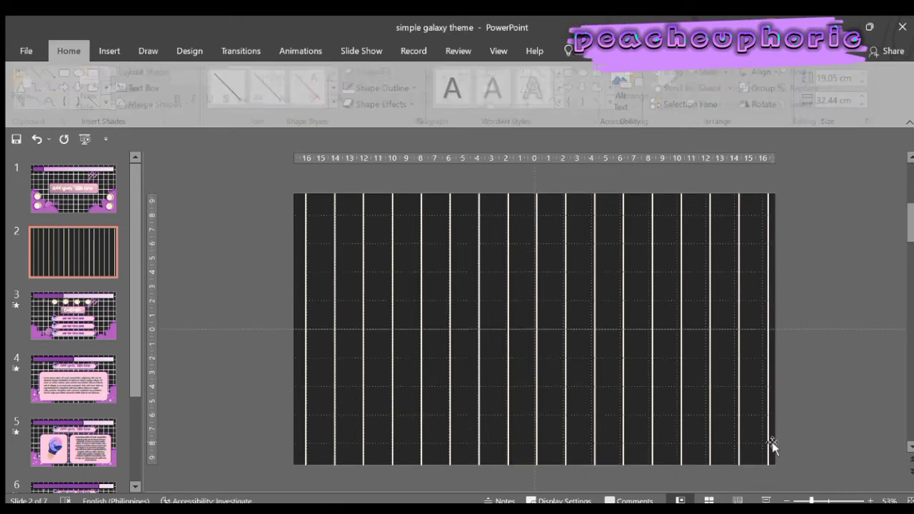
# - Copy the line group, rotate it 90° to horizontal, and stretch it across the slide
pyautogui.moveTo(771, 430); pyautogui.dragTo(776, 430)
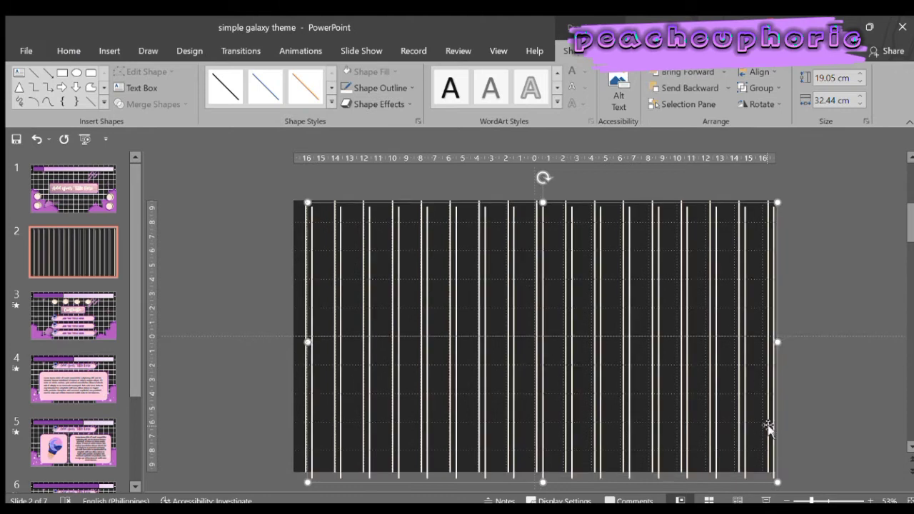
pyautogui.click(749, 103)
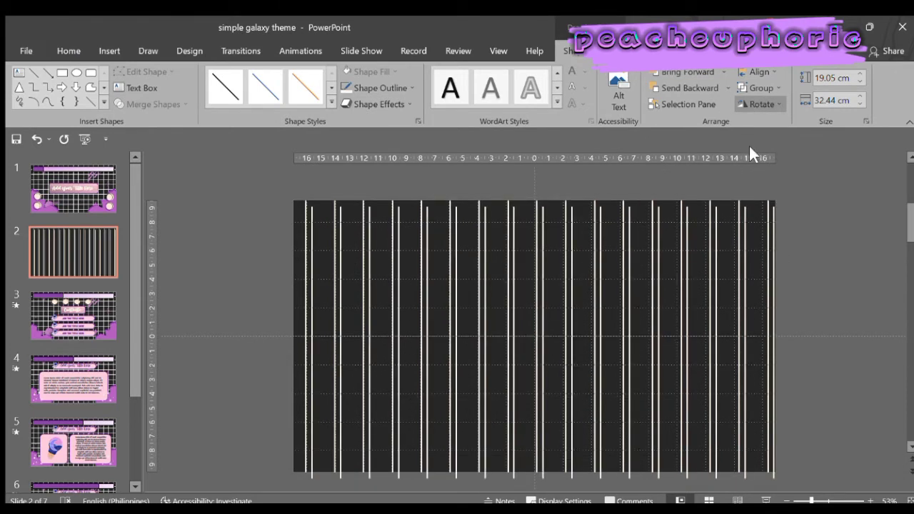
pyautogui.click(748, 144)
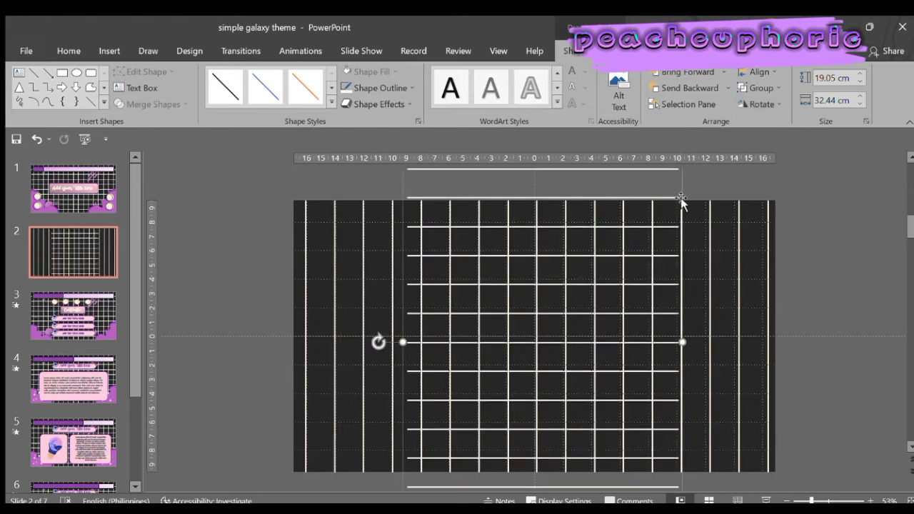
pyautogui.moveTo(682, 182); pyautogui.dragTo(583, 288)
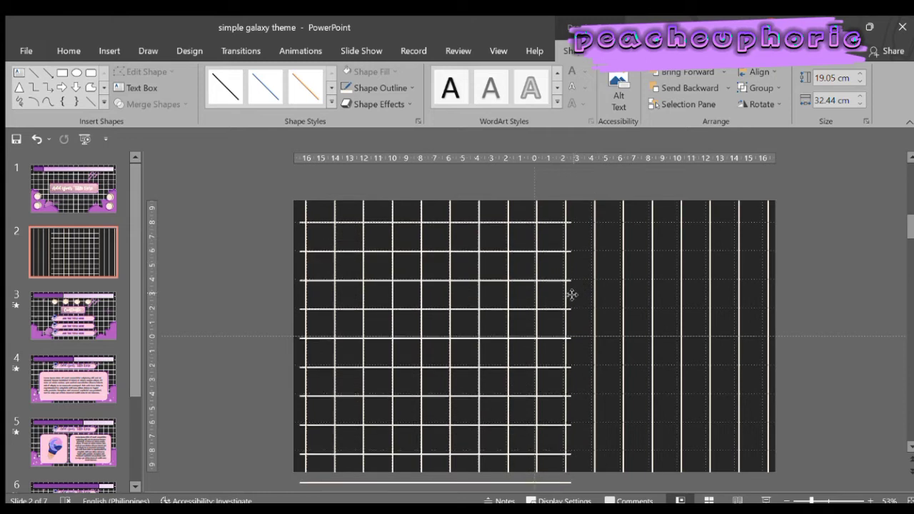
pyautogui.click(567, 292)
pyautogui.scroll(-1, 568, 292)
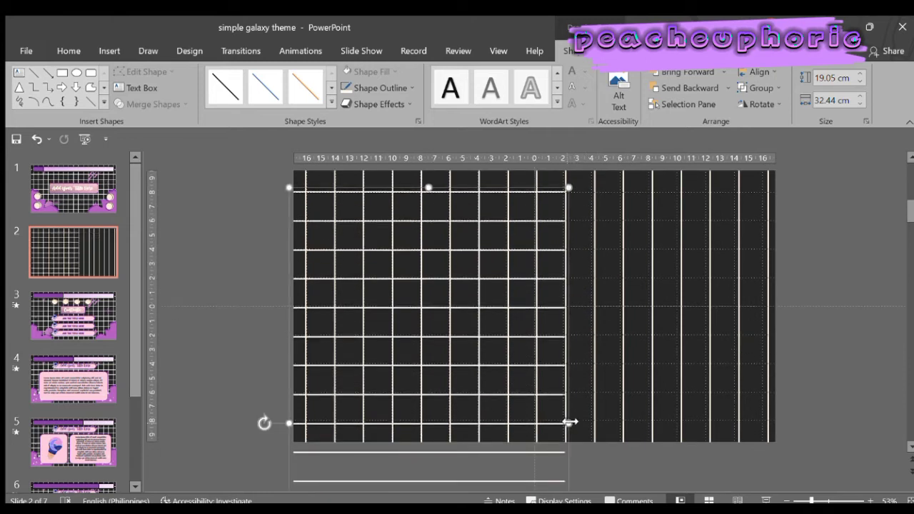
pyautogui.moveTo(570, 423); pyautogui.dragTo(784, 455)
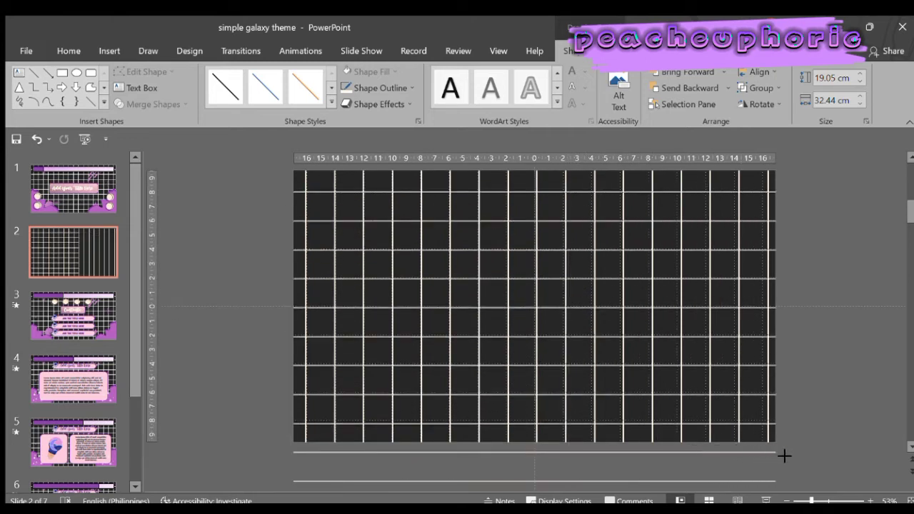
# - Delete the stray horizontal lines hanging below the slide, then undo the edits
pyautogui.click(810, 420)
pyautogui.scroll(-1, 612, 435)
pyautogui.click(612, 436)
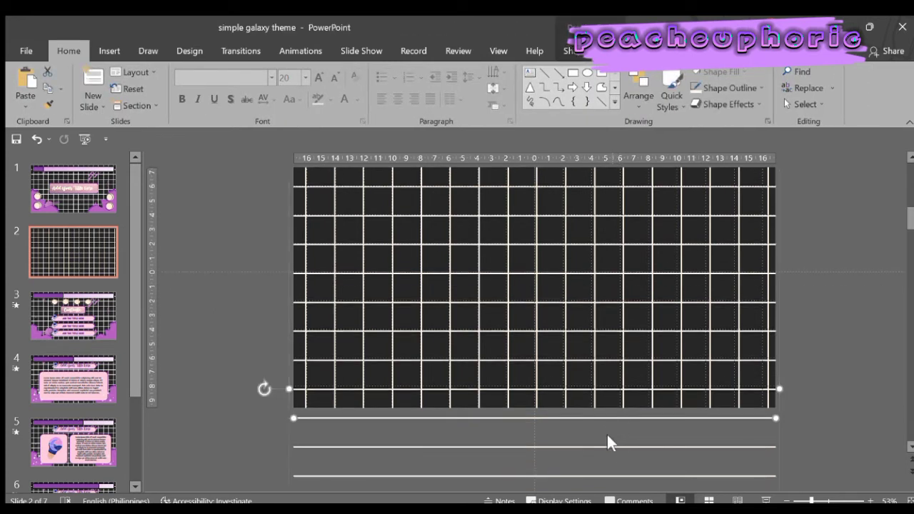
pyautogui.keyDown('shift'); pyautogui.click(619, 447); pyautogui.keyUp('shift')
pyautogui.keyDown('shift'); pyautogui.click(627, 476); pyautogui.keyUp('shift')
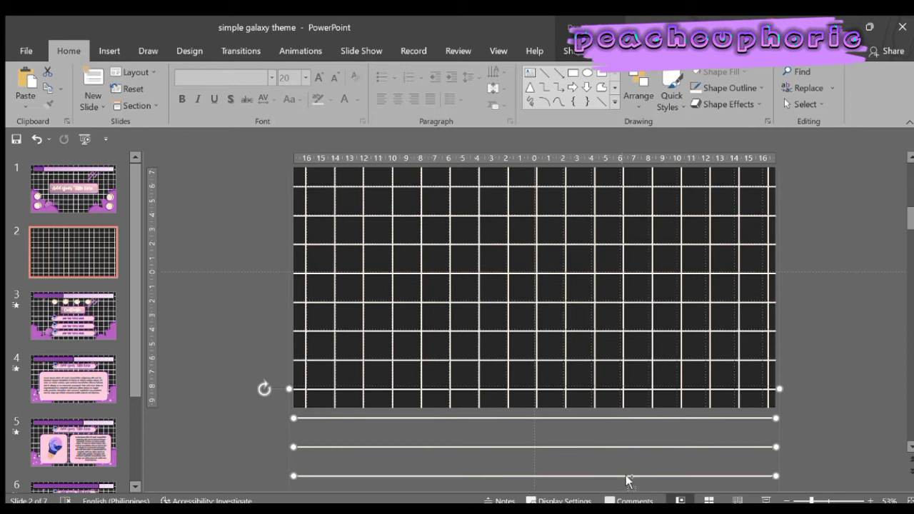
pyautogui.press('Delete')
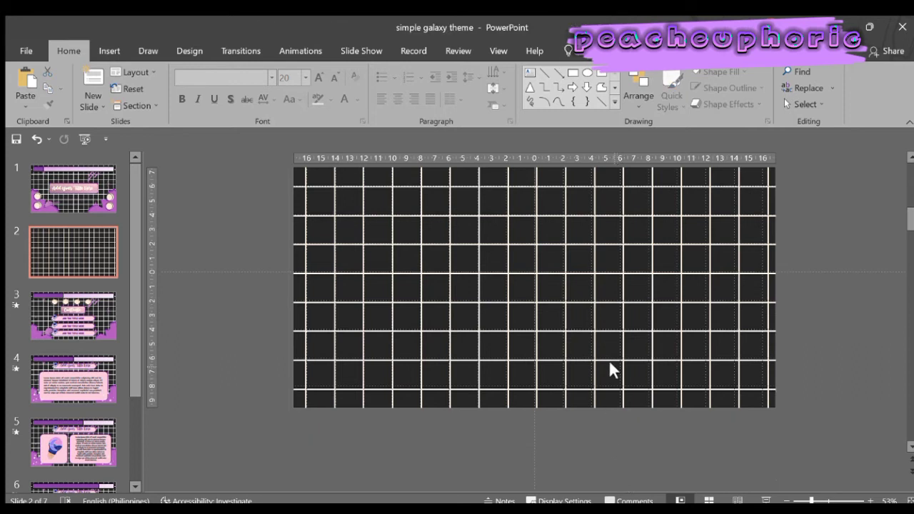
pyautogui.hotkey('ctrl', 'z')
pyautogui.hotkey('ctrl', 'z')
pyautogui.hotkey('ctrl', 'z')
pyautogui.hotkey('ctrl', 'z')
pyautogui.hotkey('ctrl', 'z')
pyautogui.hotkey('ctrl', 'z')
pyautogui.hotkey('ctrl', 'z')
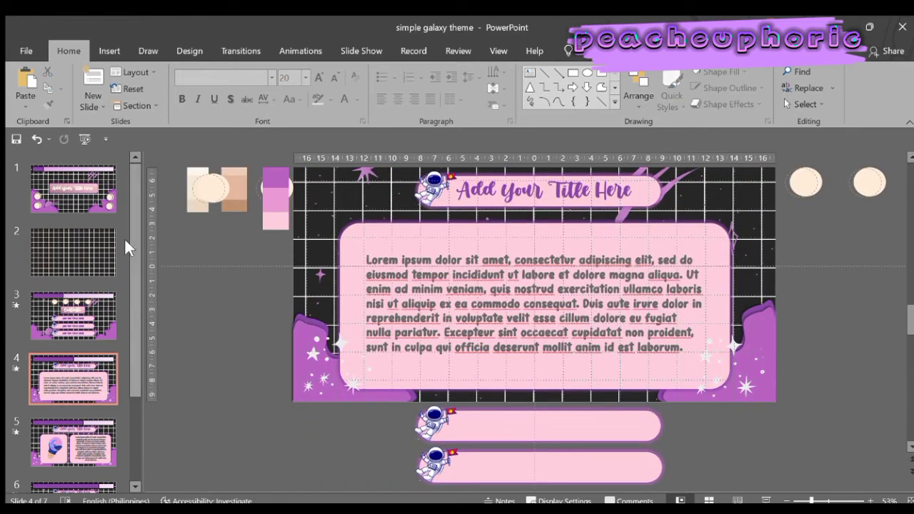
# - On slide 2, select and delete the stray lines below the slide
pyautogui.click(125, 247)
pyautogui.scroll(-3, 676, 447)
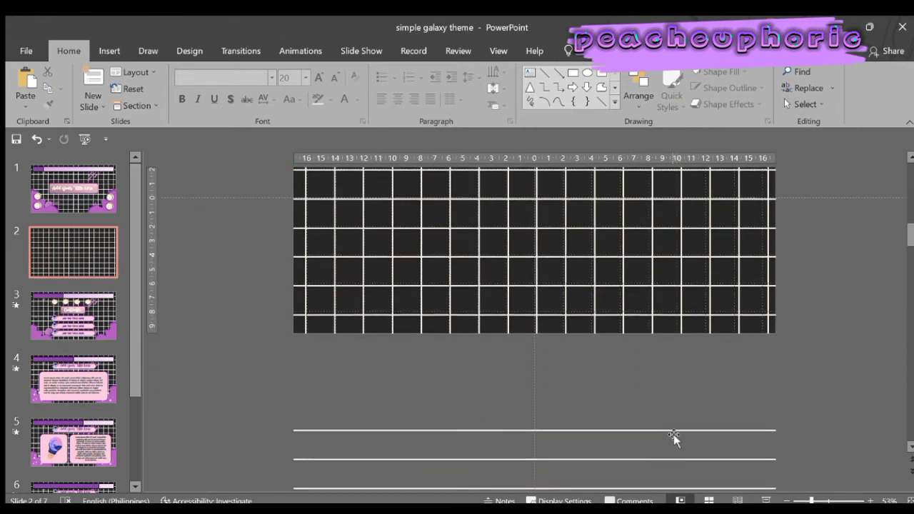
pyautogui.click(674, 430)
pyautogui.keyDown('shift'); pyautogui.click(674, 429); pyautogui.keyUp('shift')
pyautogui.keyDown('shift'); pyautogui.click(671, 459); pyautogui.keyUp('shift')
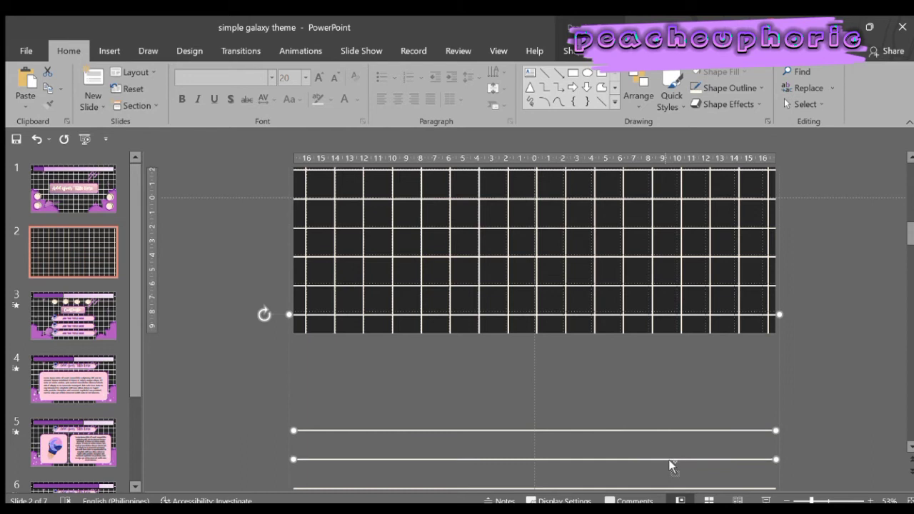
pyautogui.keyDown('shift'); pyautogui.click(672, 489); pyautogui.keyUp('shift')
pyautogui.press('Delete')
# - Delete the two extra lines left at the bottom of the grid
pyautogui.scroll(-2, 646, 437)
pyautogui.scroll(-8, 591, 367)
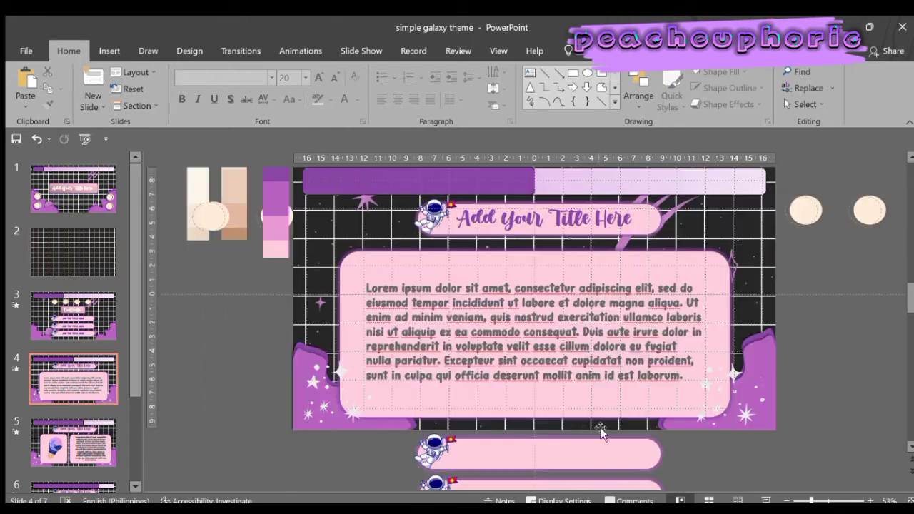
pyautogui.click(80, 261)
pyautogui.scroll(-1, 447, 394)
pyautogui.scroll(-2, 443, 394)
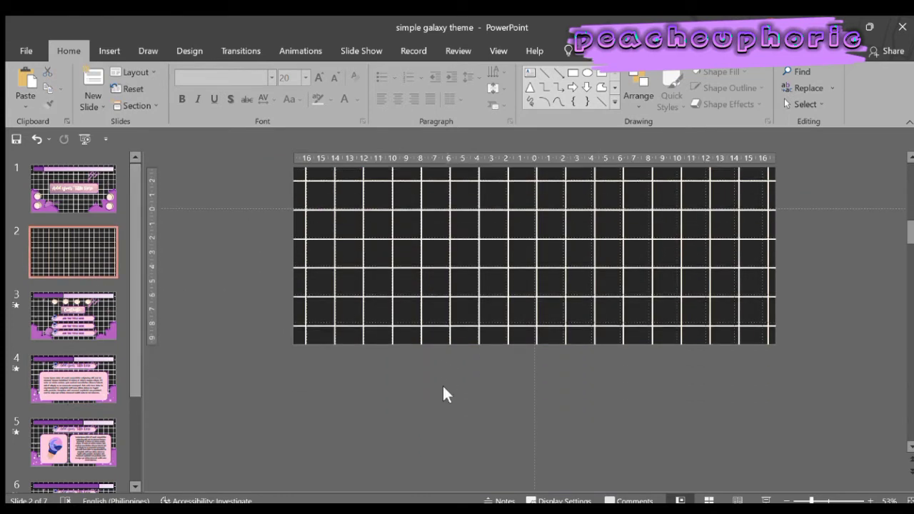
pyautogui.scroll(-2, 443, 387)
pyautogui.keyDown('ctrl'); pyautogui.scroll(-3, 643, 442); pyautogui.keyUp('ctrl')
pyautogui.scroll(-2, 647, 446)
pyautogui.scroll(1, 629, 457)
pyautogui.scroll(2, 620, 465)
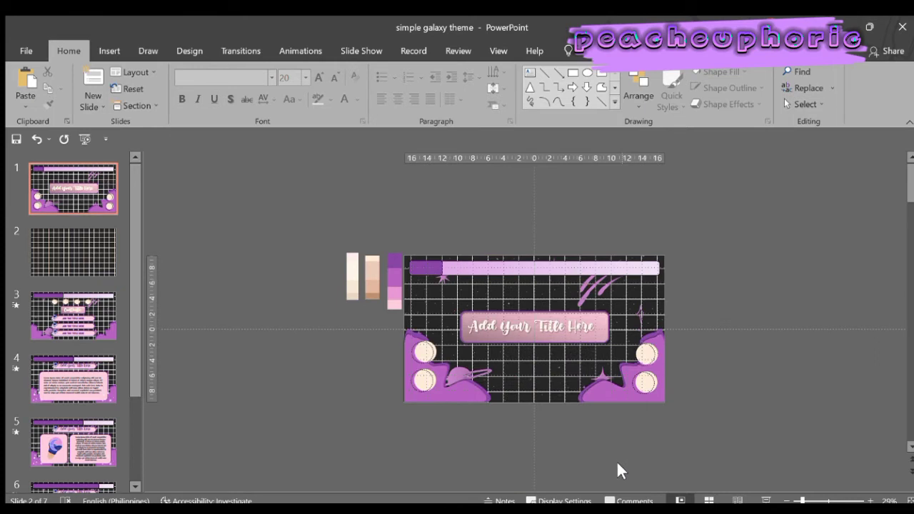
pyautogui.scroll(-1, 614, 468)
pyautogui.click(625, 481)
pyautogui.click(620, 466)
pyautogui.keyDown('shift'); pyautogui.click(624, 483); pyautogui.keyUp('shift')
pyautogui.press('Delete')
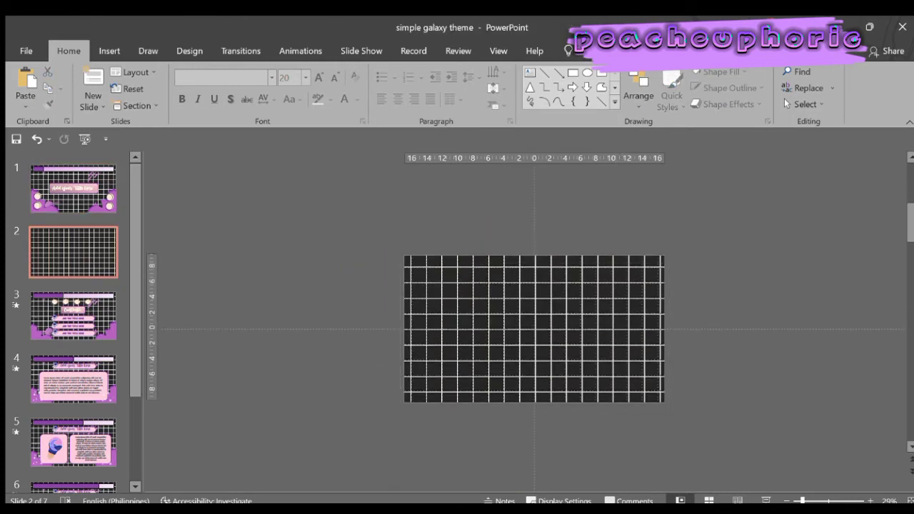
# - Zoom in on slide 2 and check the finished grid background
pyautogui.moveTo(821, 500)
pyautogui.mouseDown()
pyautogui.moveTo(806, 499)
pyautogui.moveTo(799, 481)
pyautogui.mouseUp()
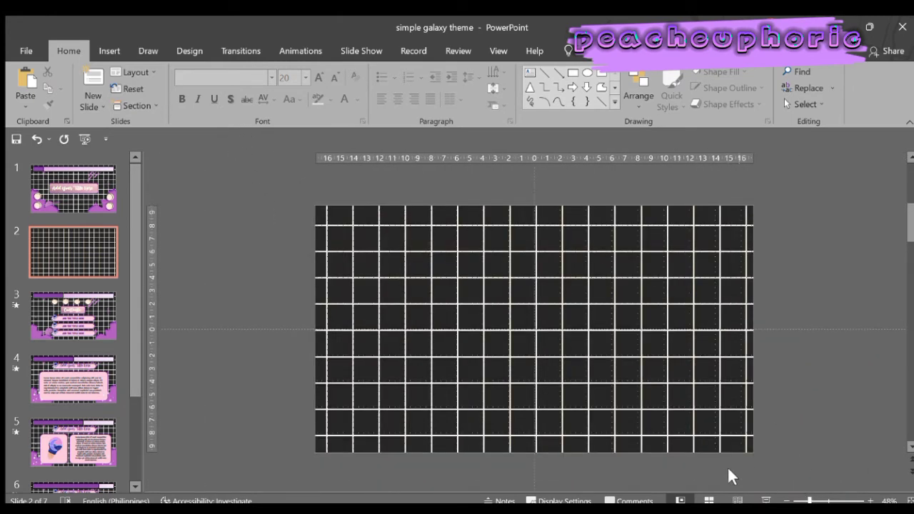
pyautogui.moveTo(228, 195); pyautogui.dragTo(805, 472)
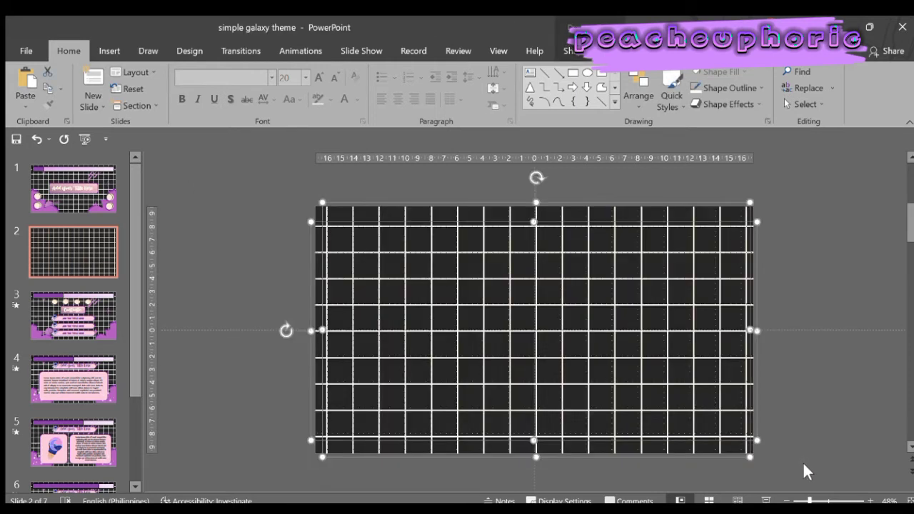
pyautogui.click(802, 429)
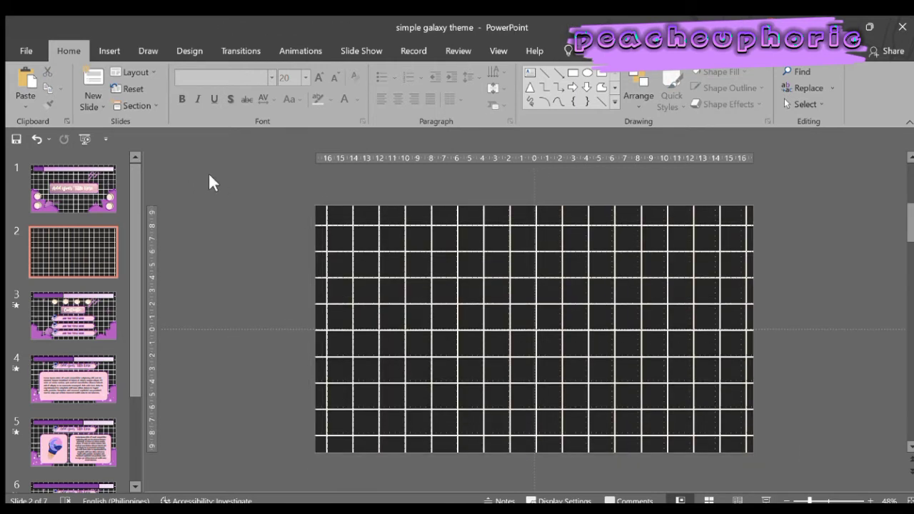
# - Draw a thin rounded bar across slide 2's top and paste in slide 1's purple swatch strip
pyautogui.click(601, 85)
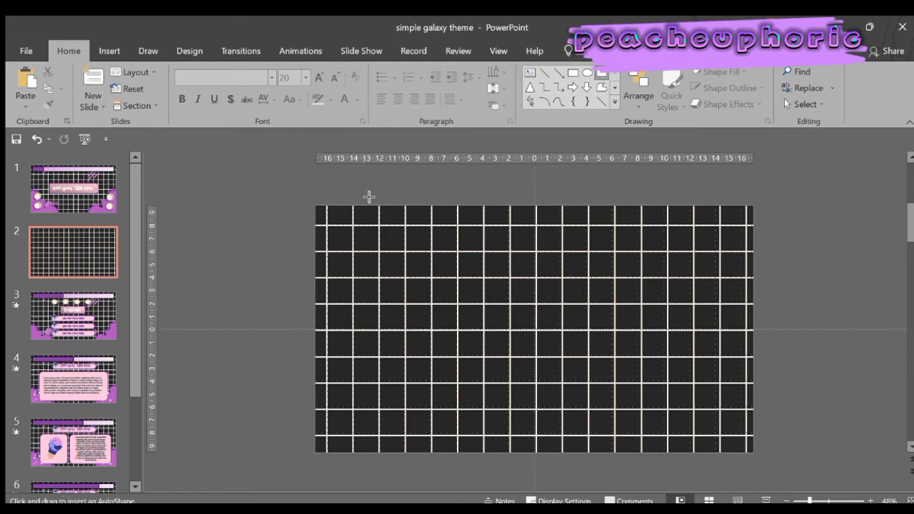
pyautogui.moveTo(327, 224)
pyautogui.mouseDown()
pyautogui.moveTo(574, 234)
pyautogui.moveTo(744, 259)
pyautogui.mouseUp()
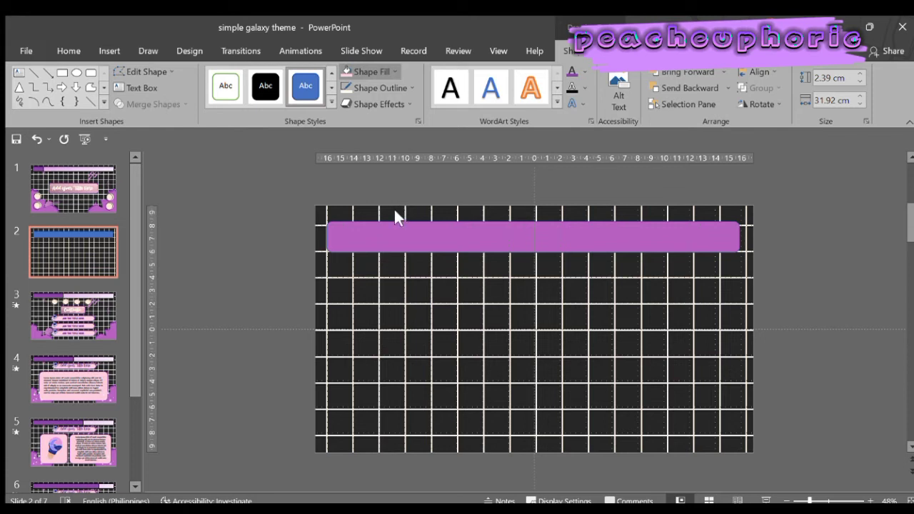
pyautogui.click(51, 195)
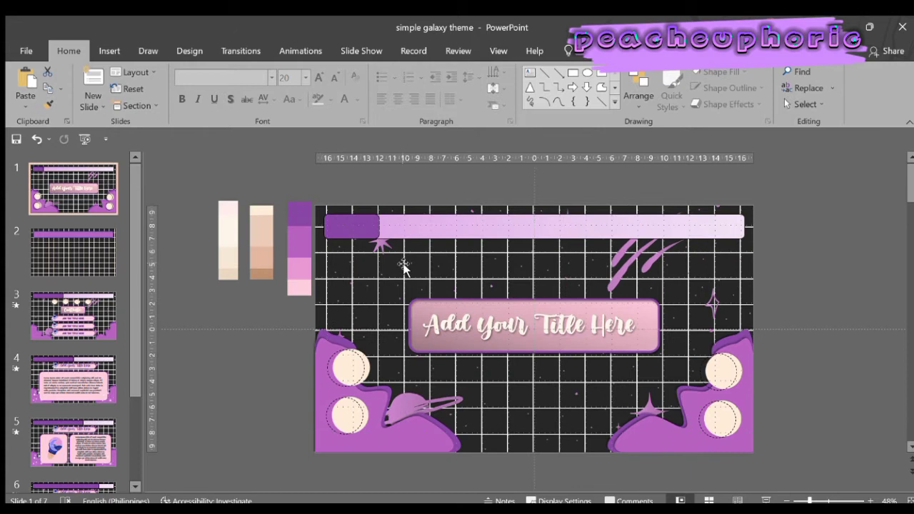
pyautogui.click(306, 261)
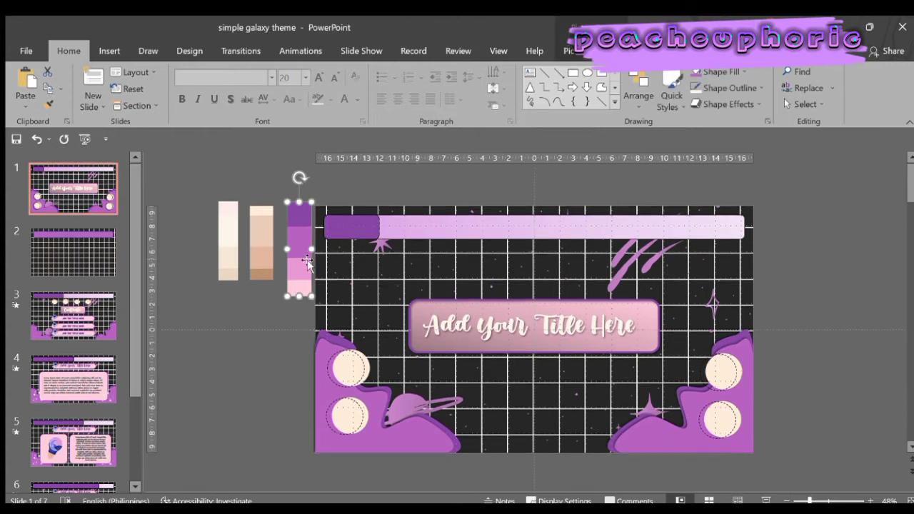
pyautogui.click(63, 253)
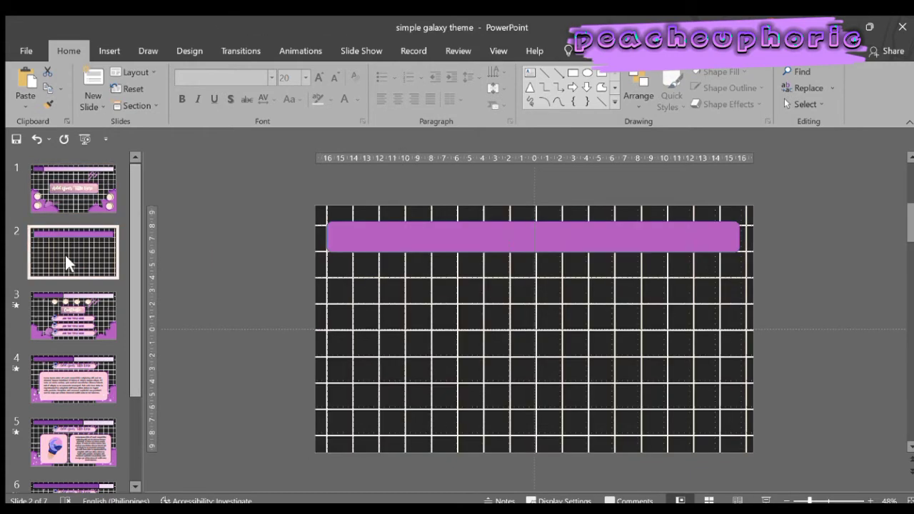
pyautogui.hotkey('ctrl', 'v')
pyautogui.click(550, 228)
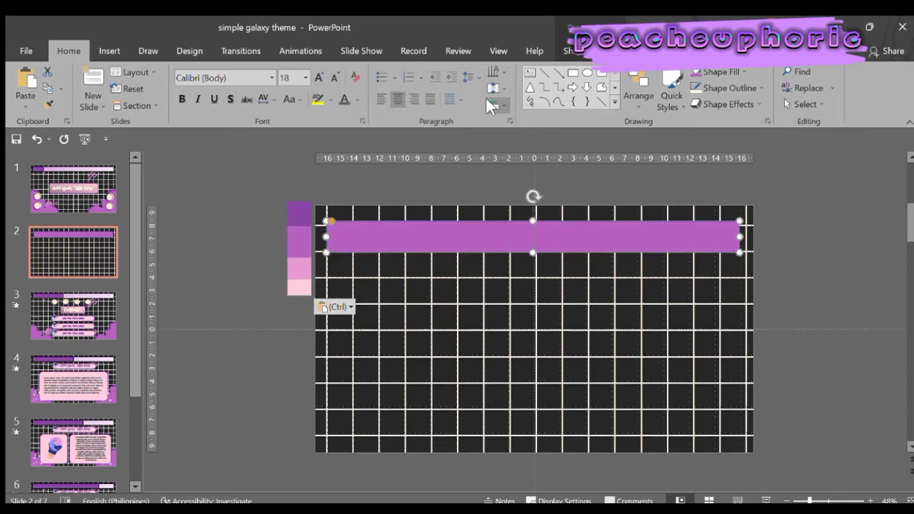
# - Fill the top bar with the medium pink sampled from the swatch strip
pyautogui.click(697, 181)
pyautogui.click(718, 243)
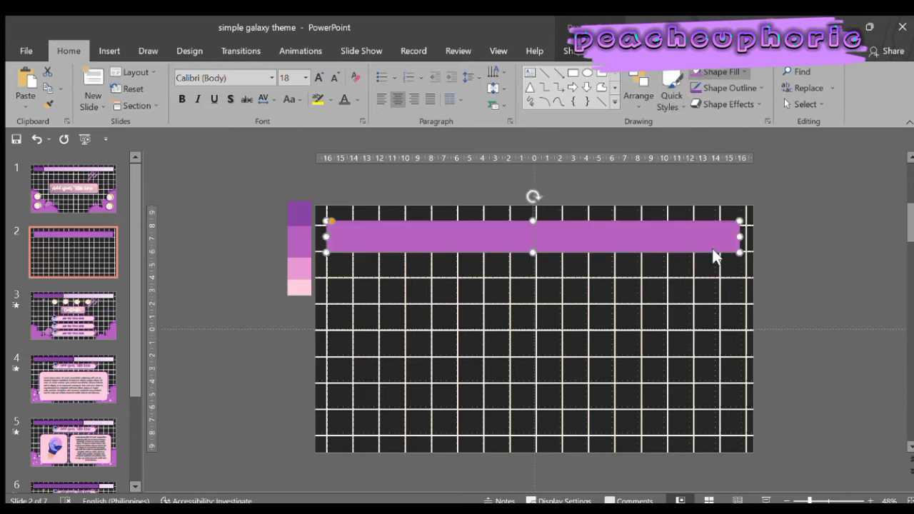
pyautogui.hotkey('ctrl', 'z')
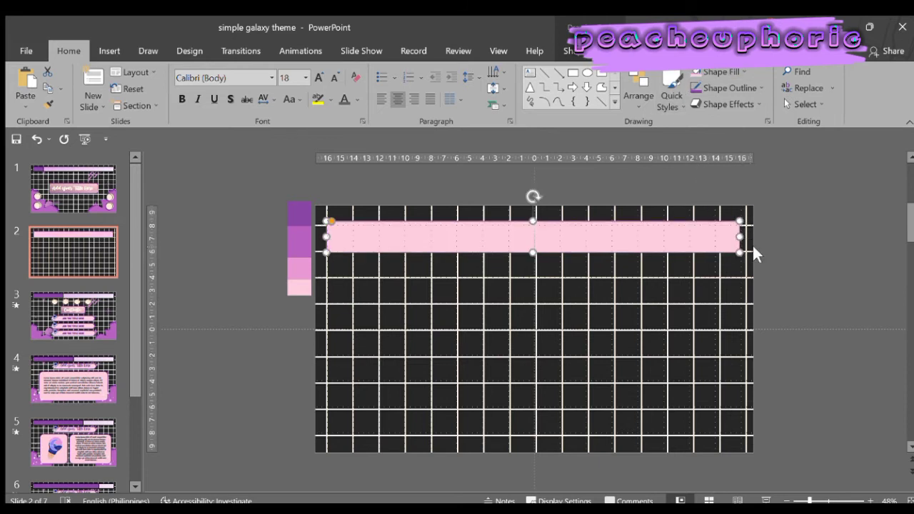
pyautogui.click(792, 264)
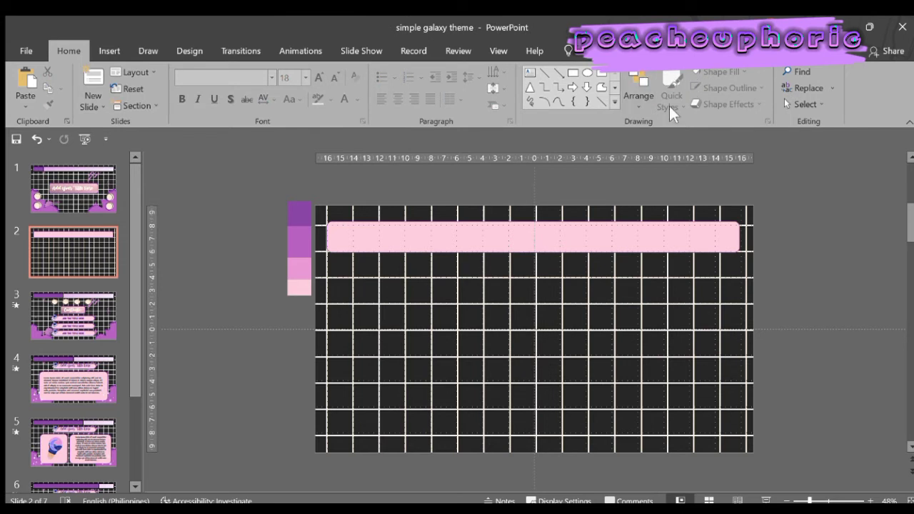
pyautogui.click(664, 239)
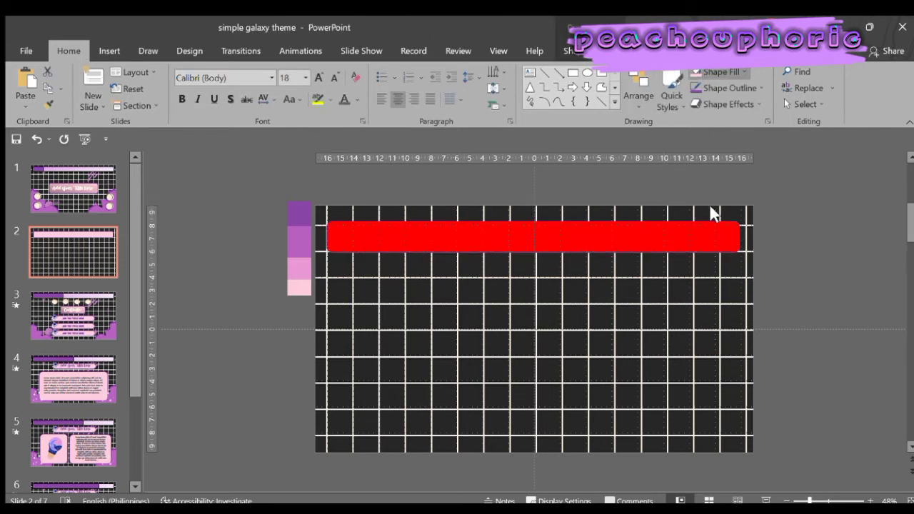
pyautogui.click(297, 267)
pyautogui.click(792, 270)
# - Reposition the pink bar back near its original spot at the top
pyautogui.click(627, 247)
pyautogui.moveTo(627, 247); pyautogui.dragTo(636, 236)
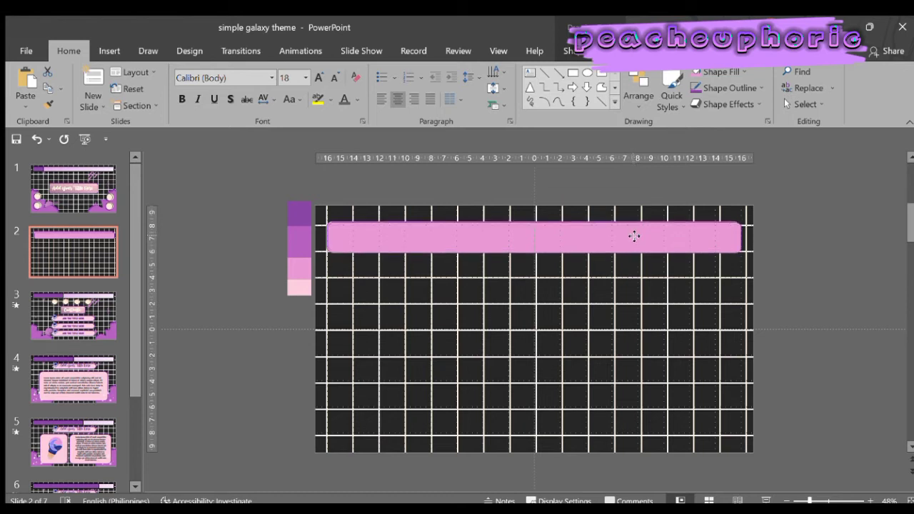
pyautogui.moveTo(636, 236); pyautogui.dragTo(636, 238)
pyautogui.moveTo(706, 236); pyautogui.dragTo(735, 230)
pyautogui.click(744, 243)
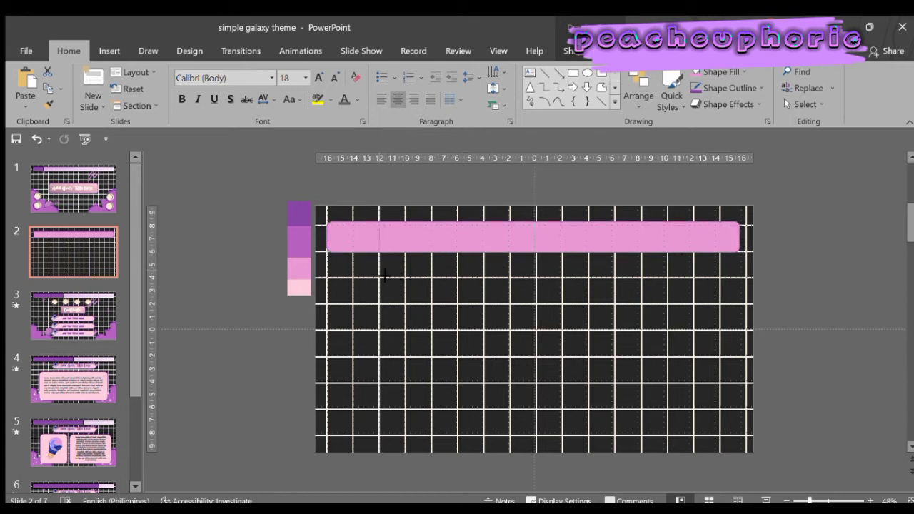
# - Cap the pink bar's left end with a small dark purple rectangle, nudged into place
pyautogui.moveTo(327, 221); pyautogui.dragTo(380, 253)
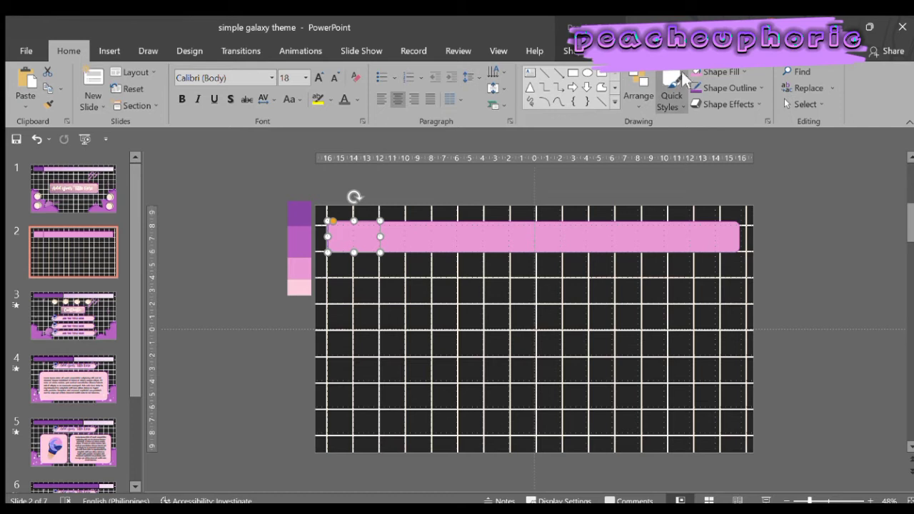
pyautogui.click(703, 72)
pyautogui.click(710, 167)
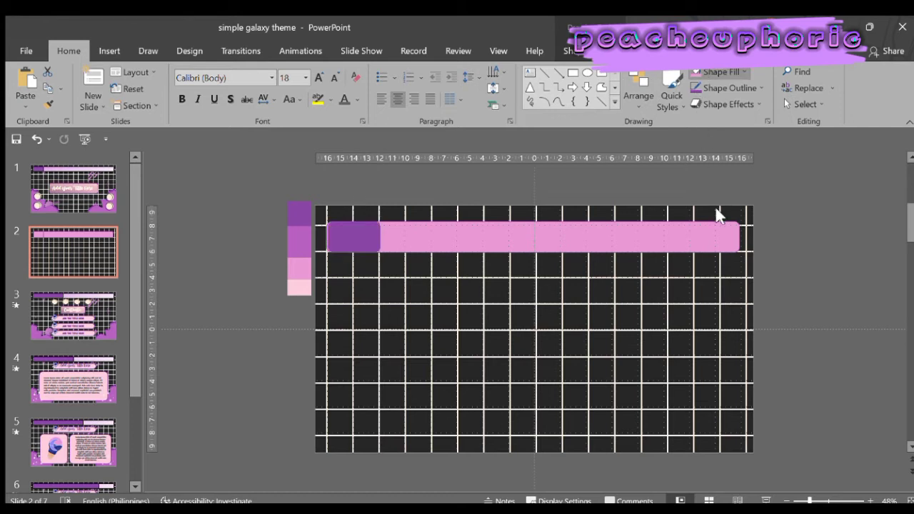
pyautogui.click(350, 243)
pyautogui.hotkey('ctrl', 'z')
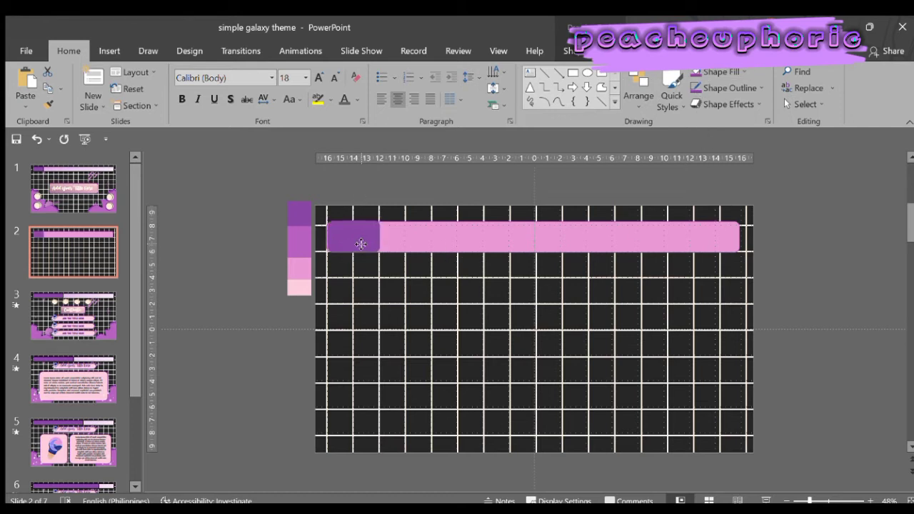
pyautogui.moveTo(361, 245); pyautogui.dragTo(362, 245)
pyautogui.click(245, 299)
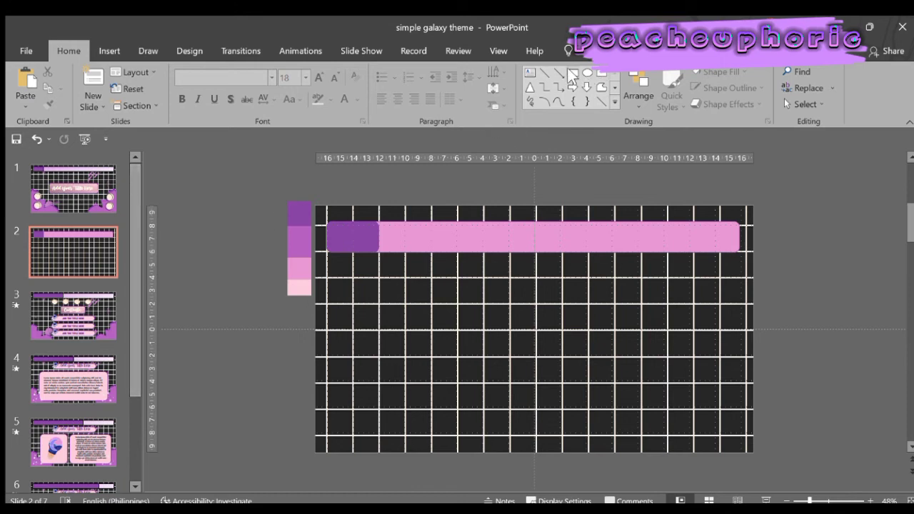
# - Draw a freeform wave over the bottom-right corner and fill it purple using the eyedropper
pyautogui.click(557, 100)
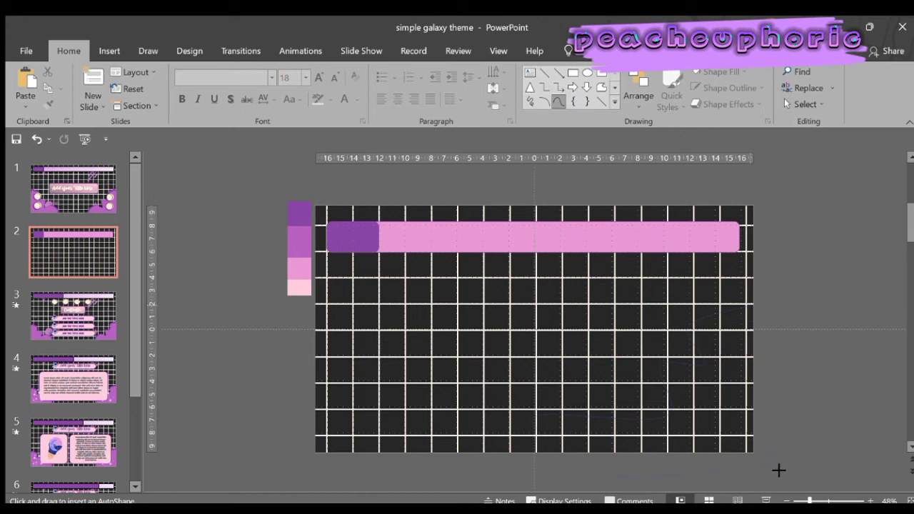
pyautogui.moveTo(759, 315); pyautogui.dragTo(756, 311)
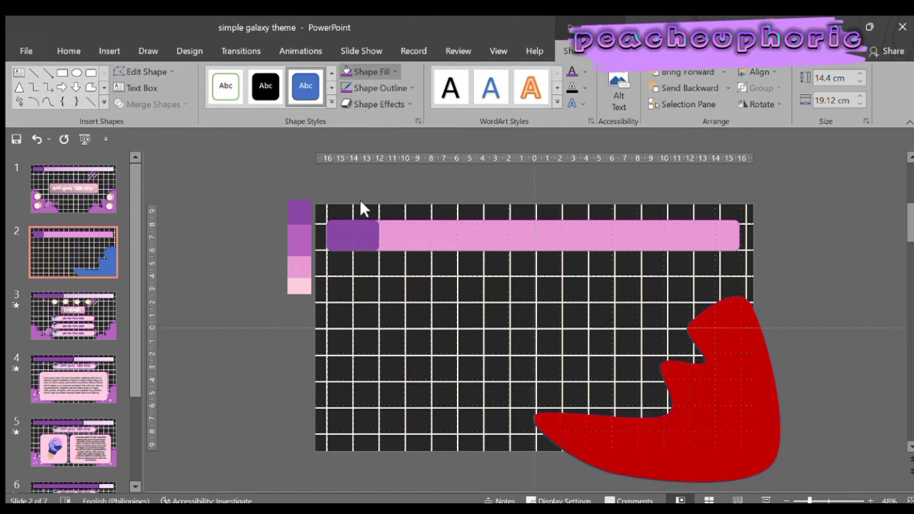
pyautogui.click(343, 212)
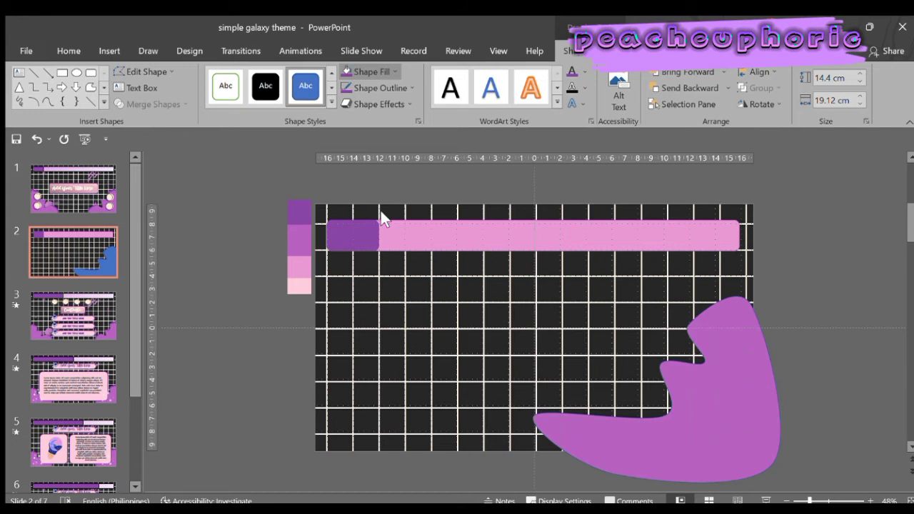
pyautogui.click(341, 211)
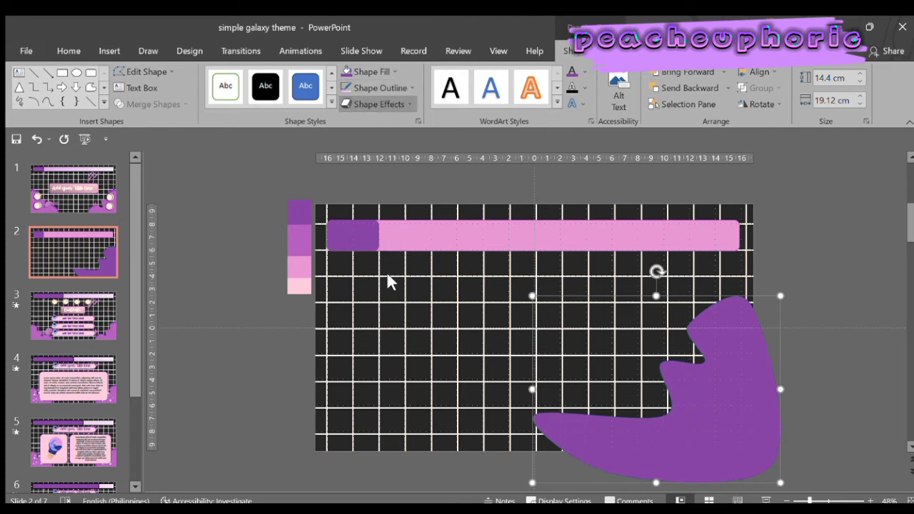
pyautogui.click(461, 240)
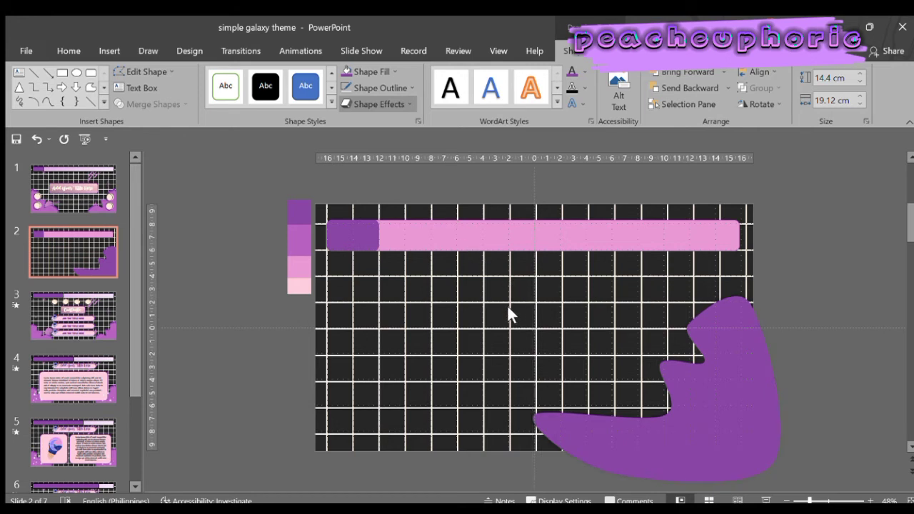
pyautogui.click(715, 423)
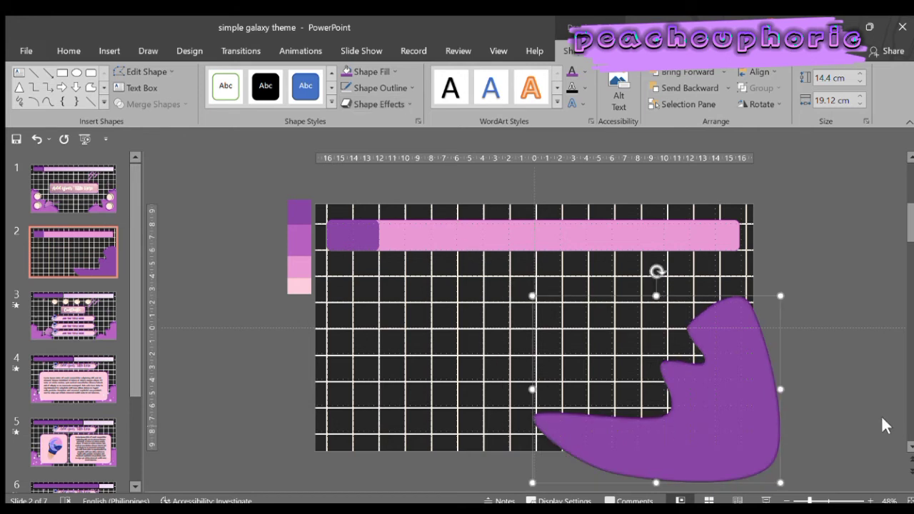
pyautogui.click(883, 420)
pyautogui.click(755, 419)
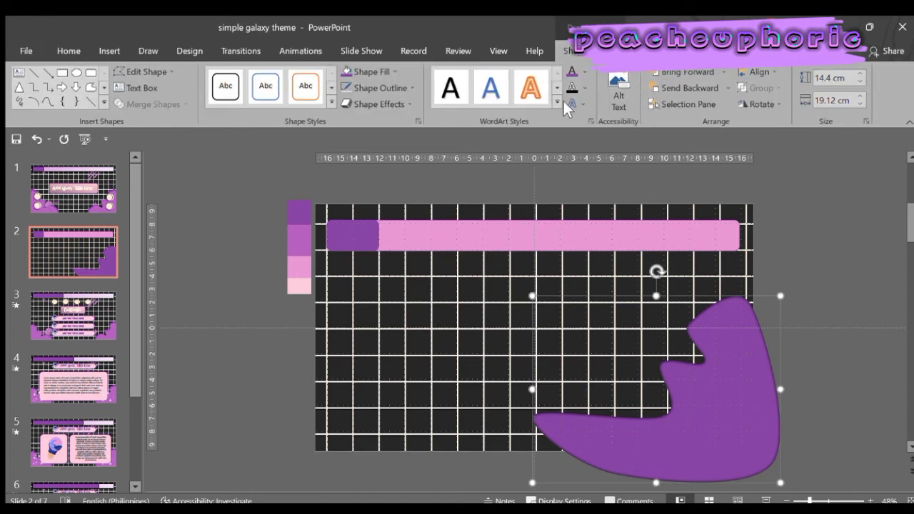
# - Trim the wave to the slide edges with a rectangle and refill it with the purple swatch
pyautogui.click(62, 73)
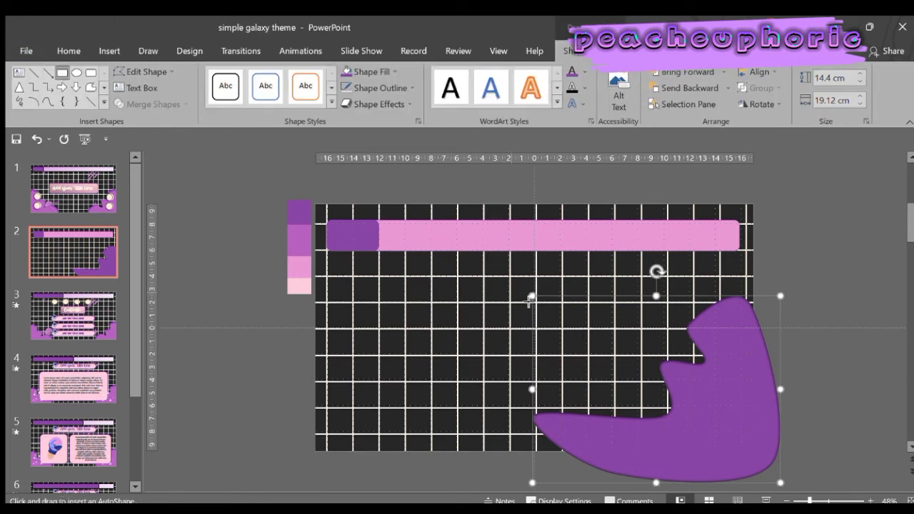
pyautogui.moveTo(541, 305); pyautogui.dragTo(754, 457)
pyautogui.keyDown('shift'); pyautogui.click(763, 478); pyautogui.keyUp('shift')
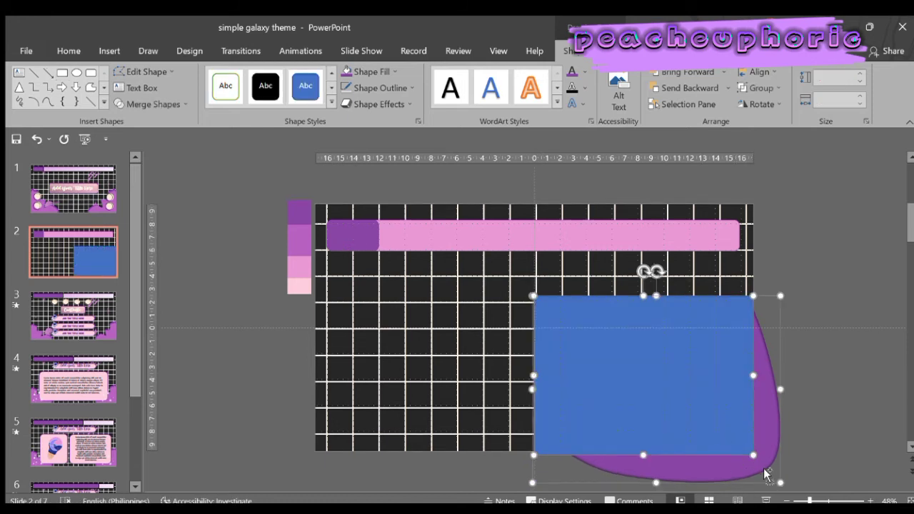
pyautogui.click(148, 103)
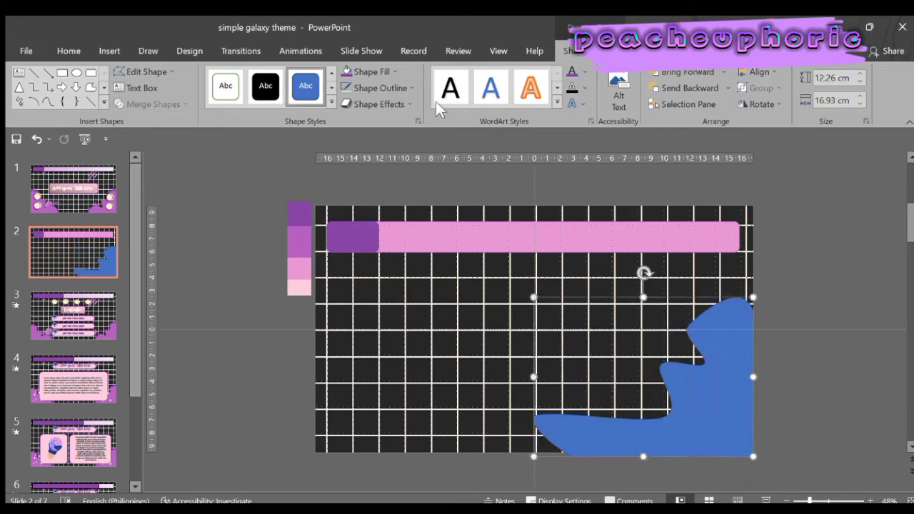
pyautogui.click(347, 211)
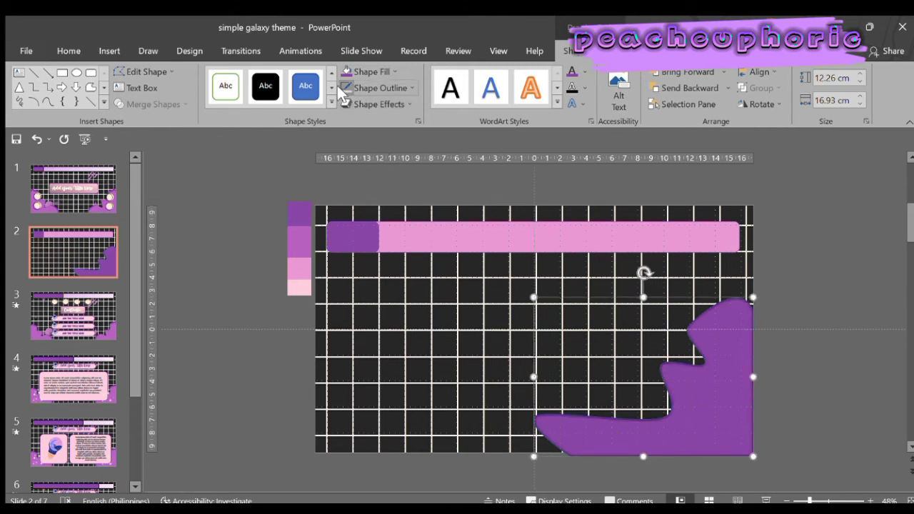
pyautogui.click(769, 357)
# - Fill the overlapping inner wave with a lighter purple inside the dark purple wave
pyautogui.click(741, 374)
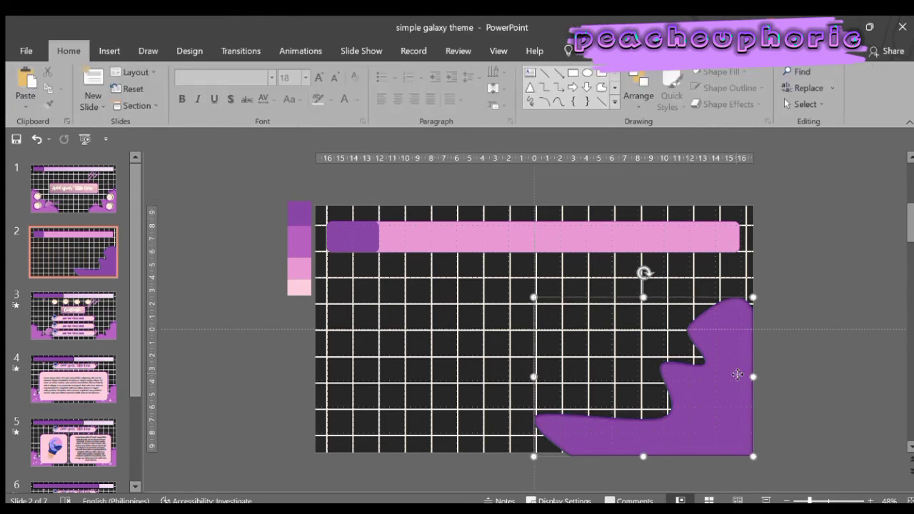
pyautogui.moveTo(733, 369)
pyautogui.mouseDown()
pyautogui.moveTo(738, 374)
pyautogui.moveTo(729, 368)
pyautogui.mouseUp()
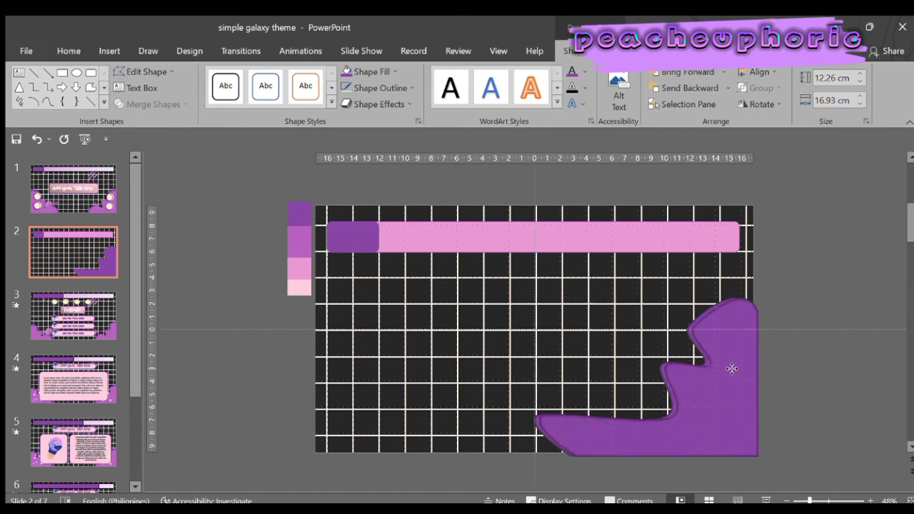
pyautogui.click(547, 306)
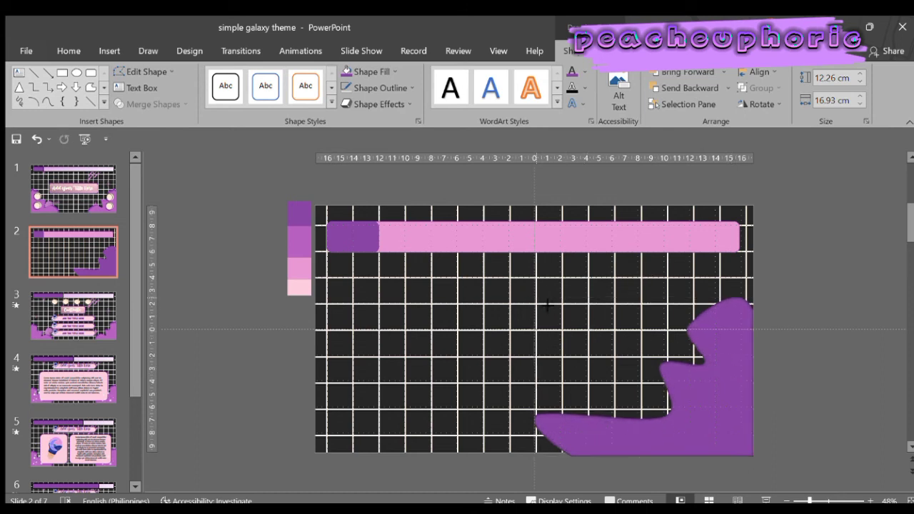
pyautogui.click(600, 336)
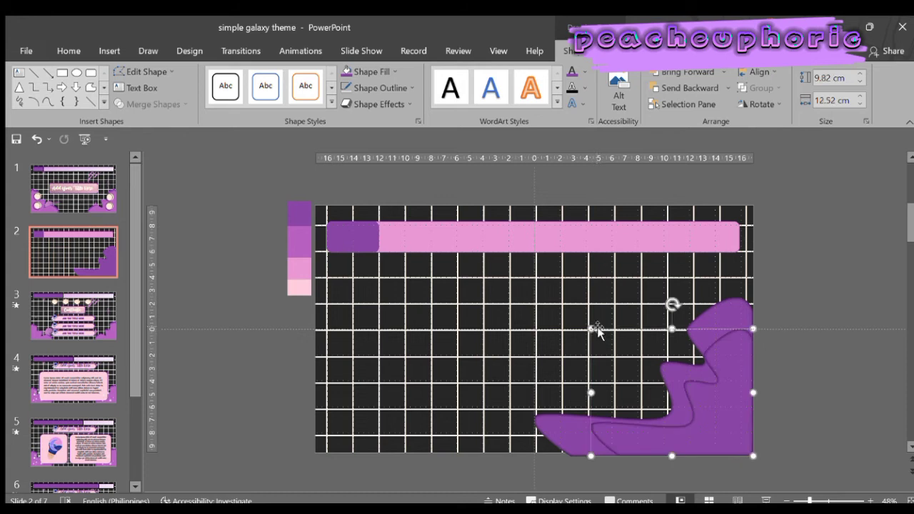
pyautogui.click(357, 74)
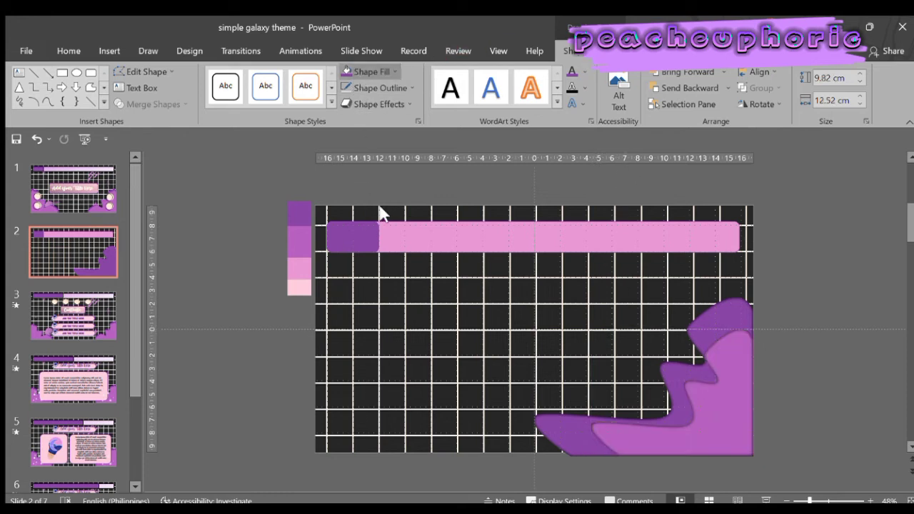
pyautogui.hotkey('ctrl', 'z')
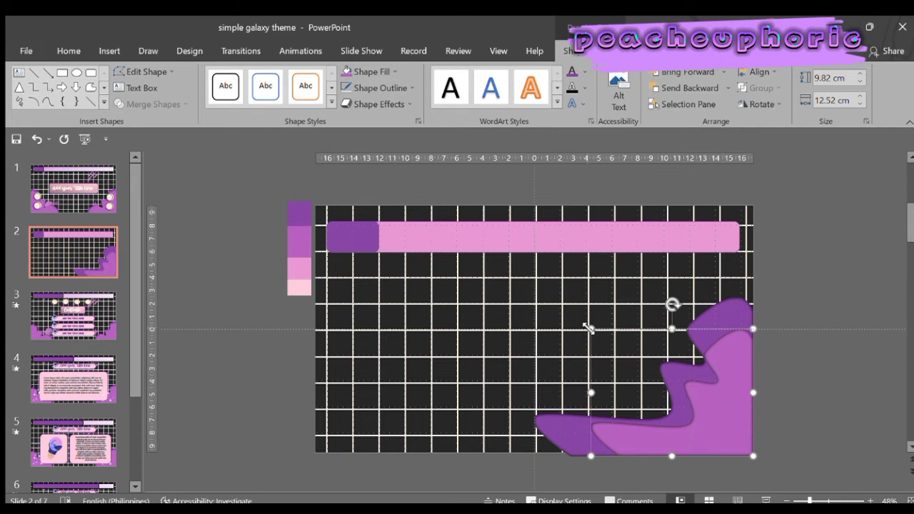
pyautogui.click(586, 326)
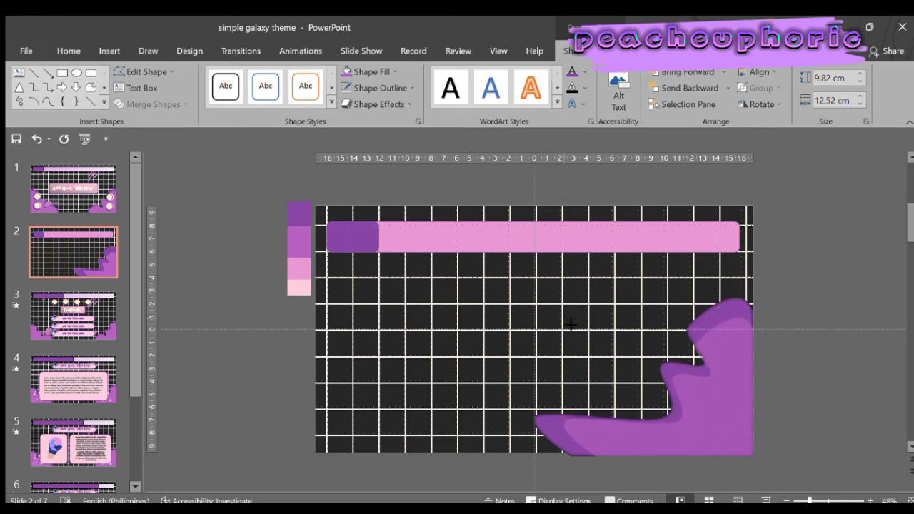
pyautogui.click(715, 414)
# - Copy both layers of the purple corner wave to the left and mirror the copy horizontally
pyautogui.click(703, 324)
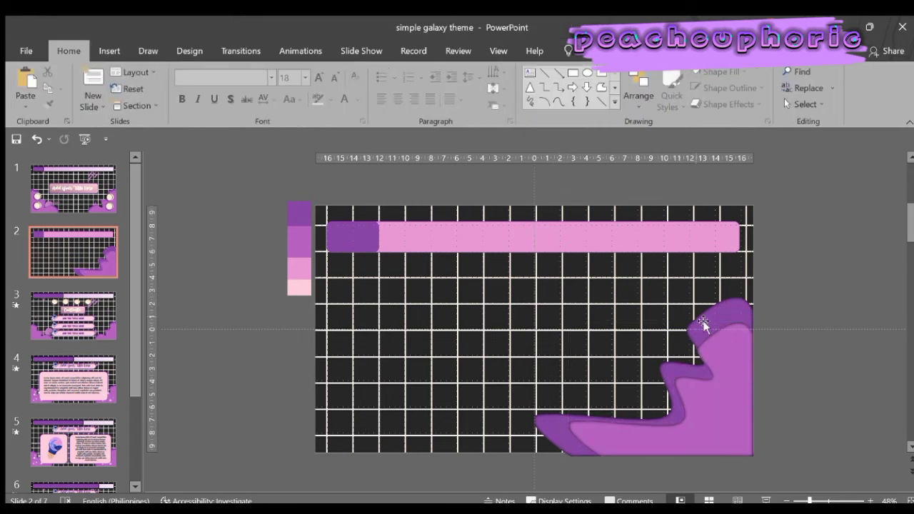
pyautogui.click(730, 363)
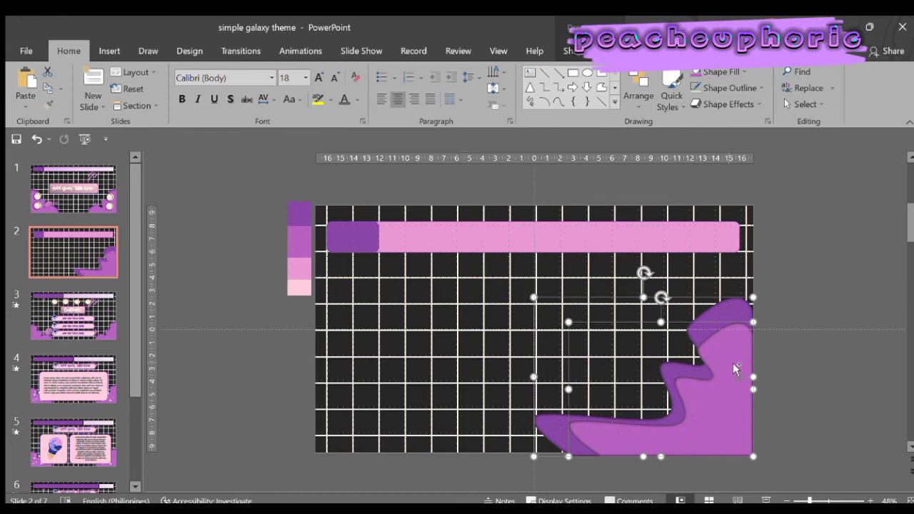
pyautogui.moveTo(733, 363)
pyautogui.mouseDown()
pyautogui.moveTo(390, 353)
pyautogui.moveTo(446, 357)
pyautogui.mouseUp()
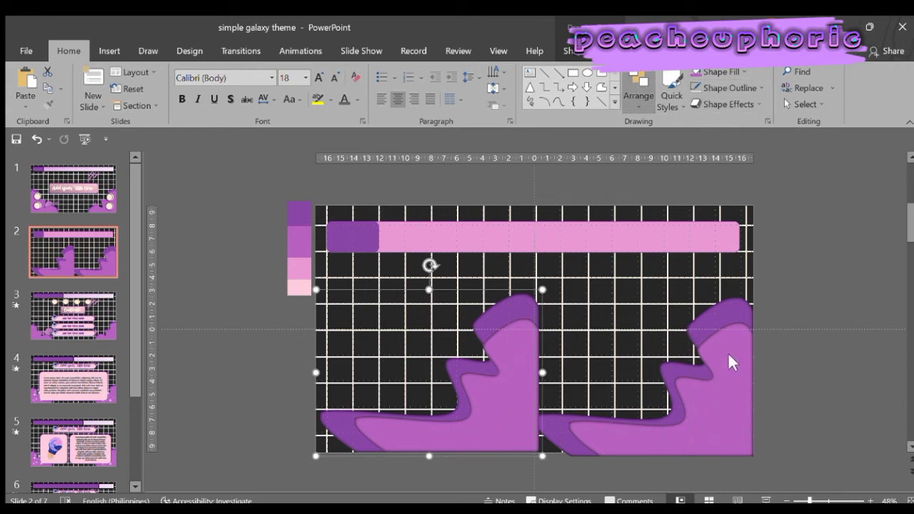
pyautogui.hotkey('ctrl', 'z')
pyautogui.press('Delete')
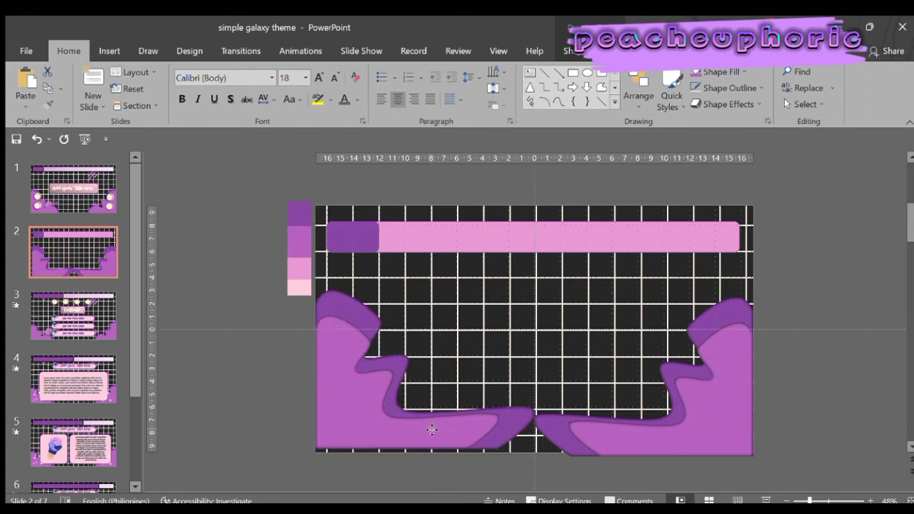
# - Delete and restore the left and right wave shapes so both lower corners keep their waves
pyautogui.click(790, 425)
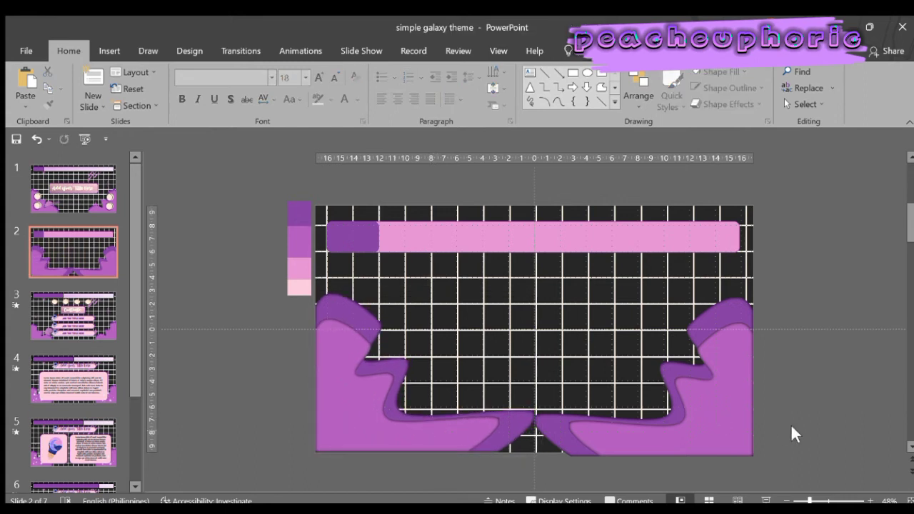
pyautogui.click(400, 414)
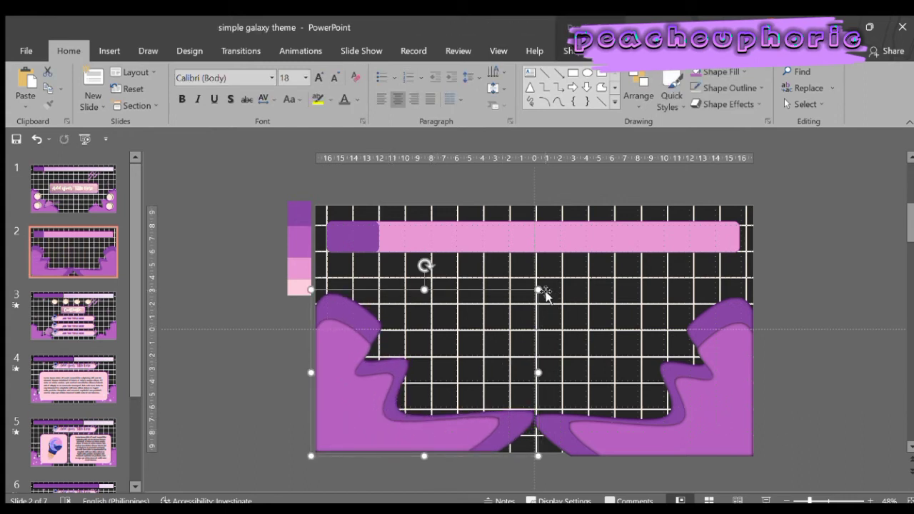
pyautogui.press('Delete')
pyautogui.hotkey('ctrl', 'z')
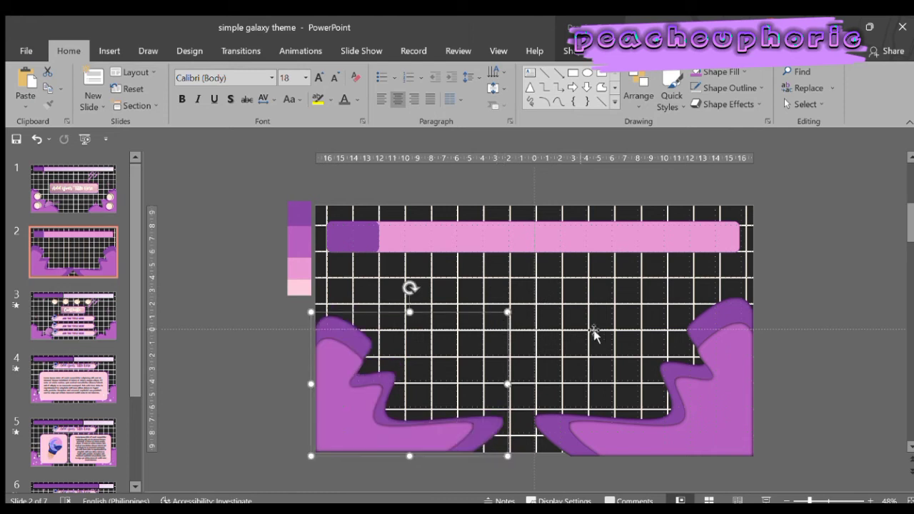
pyautogui.click(715, 404)
pyautogui.press('Delete')
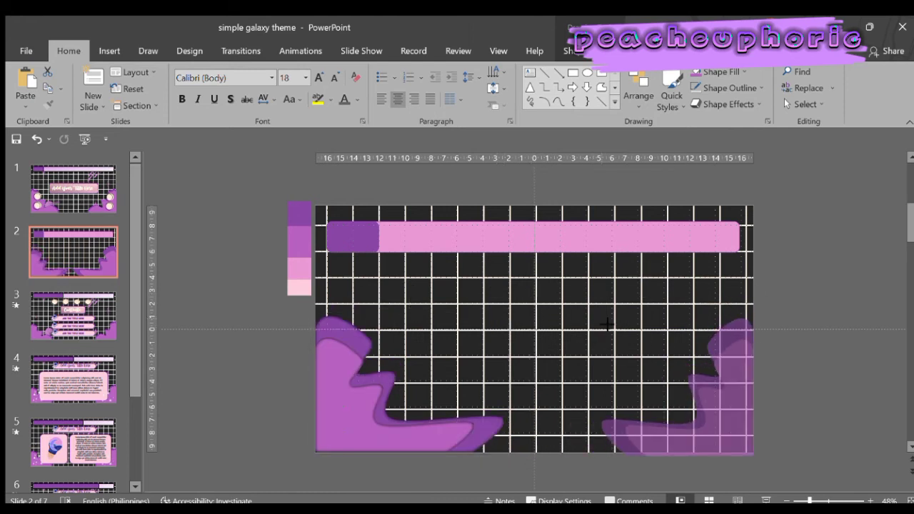
pyautogui.hotkey('ctrl', 'z')
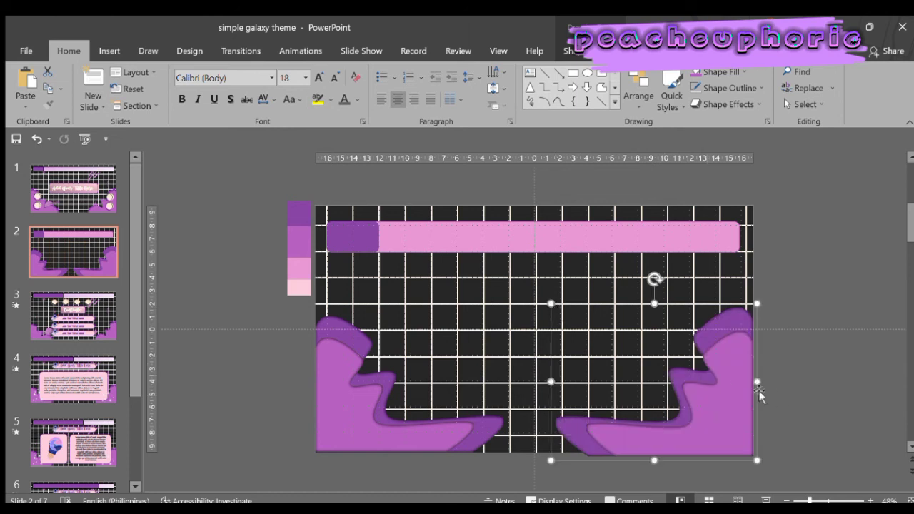
pyautogui.press('Delete')
pyautogui.hotkey('ctrl', 'z')
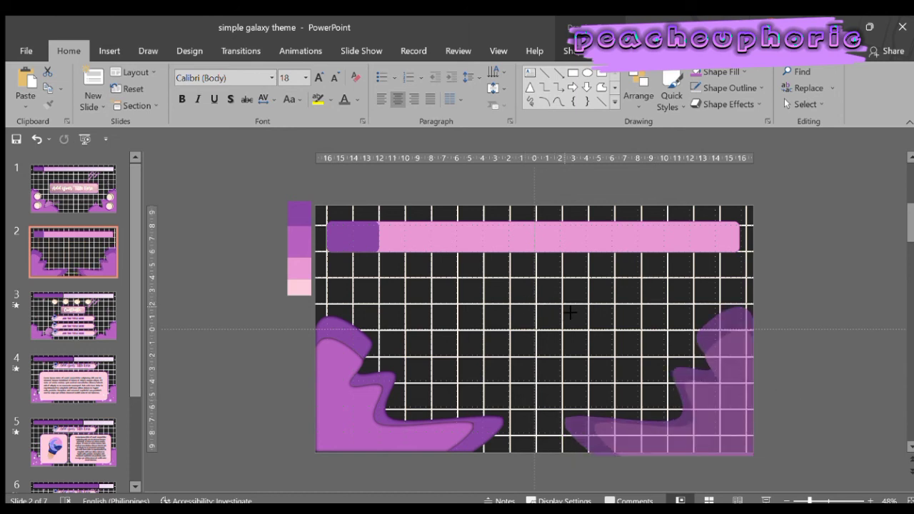
pyautogui.click(781, 409)
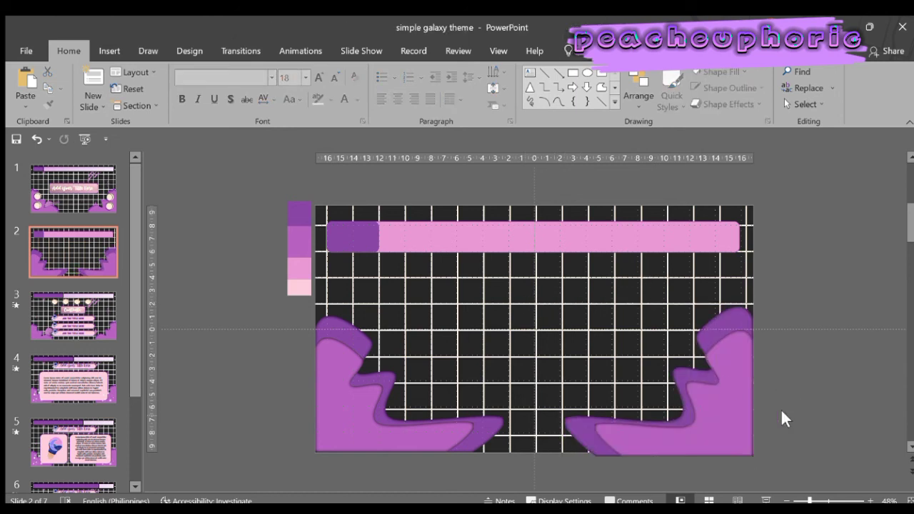
# - Draw an oval above the left purple wave and fill it cream
pyautogui.click(586, 73)
pyautogui.moveTo(355, 314)
pyautogui.mouseDown()
pyautogui.moveTo(410, 370)
pyautogui.moveTo(411, 340)
pyautogui.mouseUp()
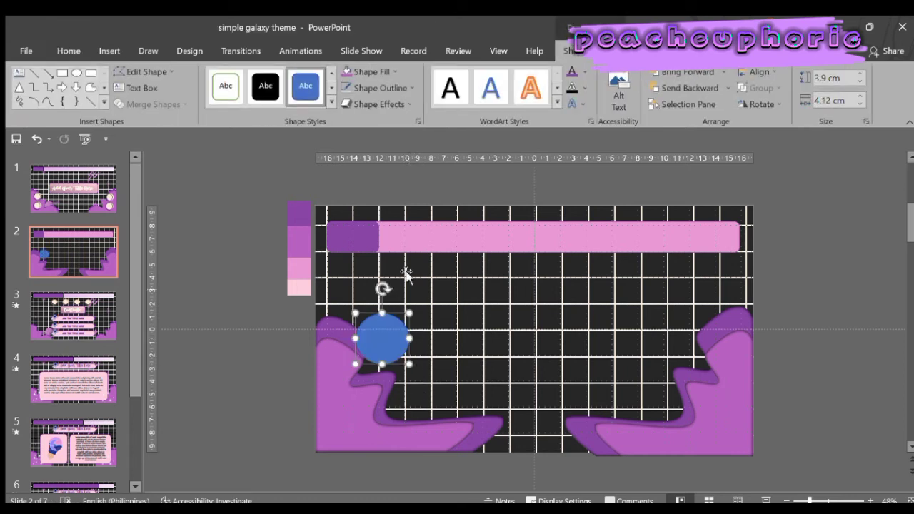
pyautogui.click(367, 72)
pyautogui.click(384, 214)
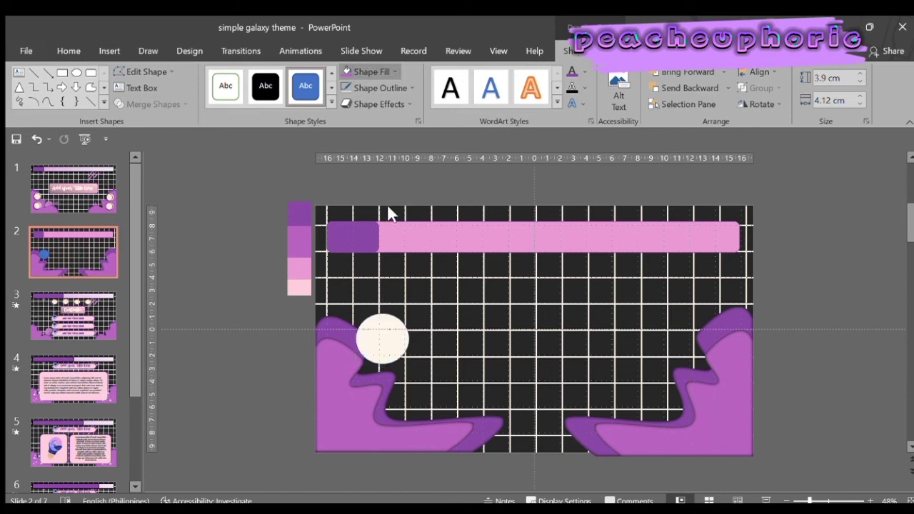
pyautogui.click(382, 339)
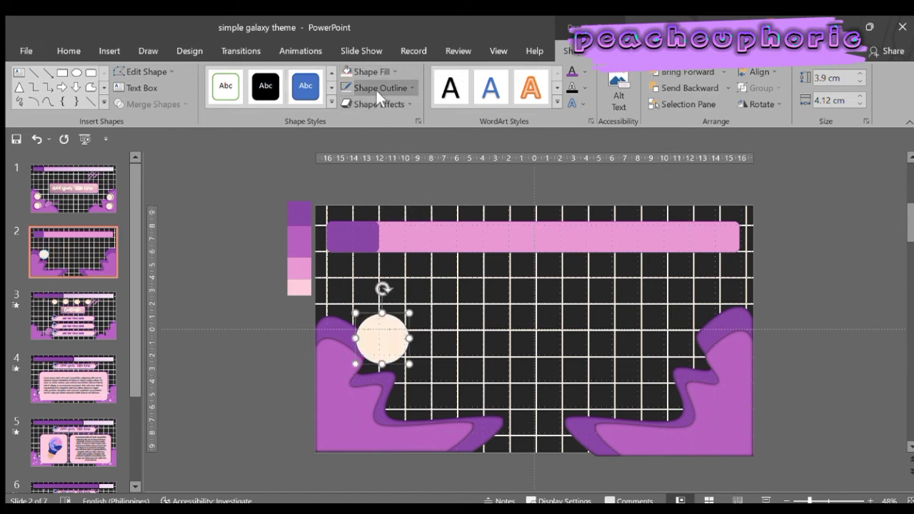
pyautogui.click(332, 87)
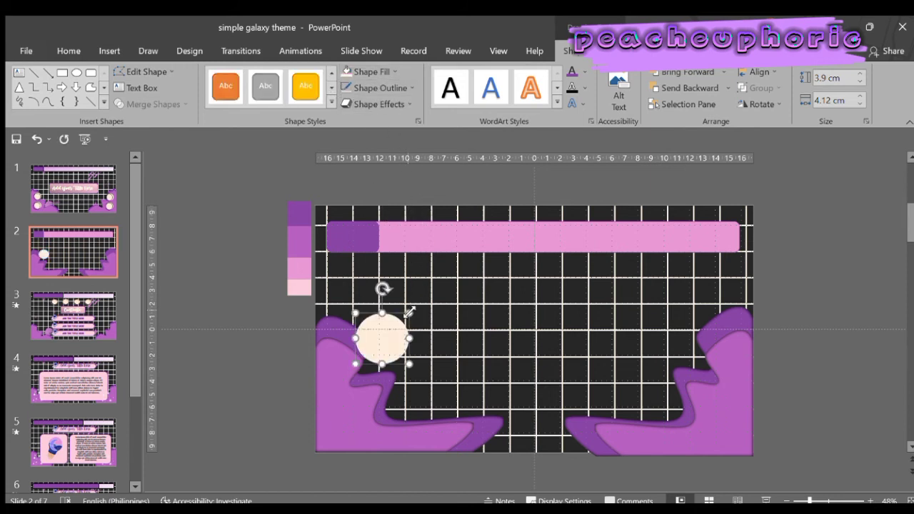
# - Position the cream circle on the left wave, undoing an accidental wave move and stray nudges
pyautogui.moveTo(393, 336); pyautogui.dragTo(389, 336)
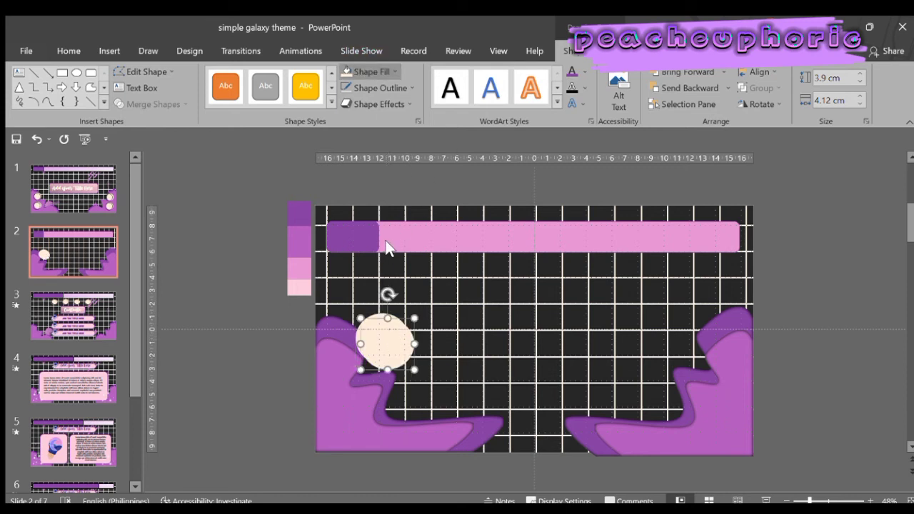
pyautogui.hotkey('ctrl', 'z')
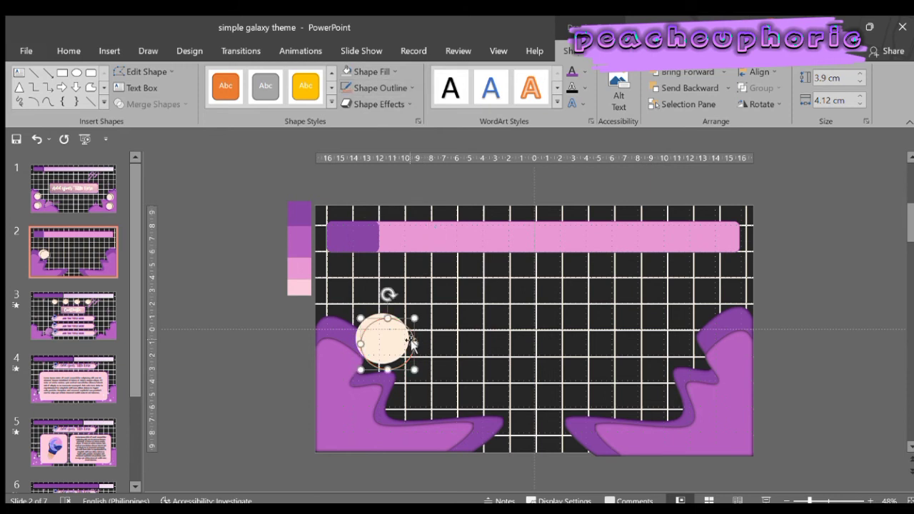
pyautogui.moveTo(413, 345); pyautogui.dragTo(407, 346)
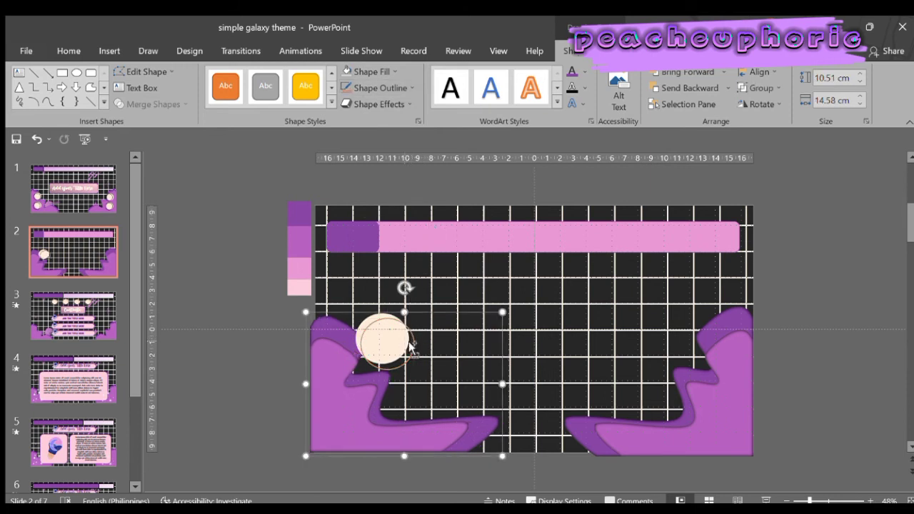
pyautogui.hotkey('ctrl', 'z')
pyautogui.click(412, 335)
pyautogui.moveTo(412, 336); pyautogui.dragTo(403, 329)
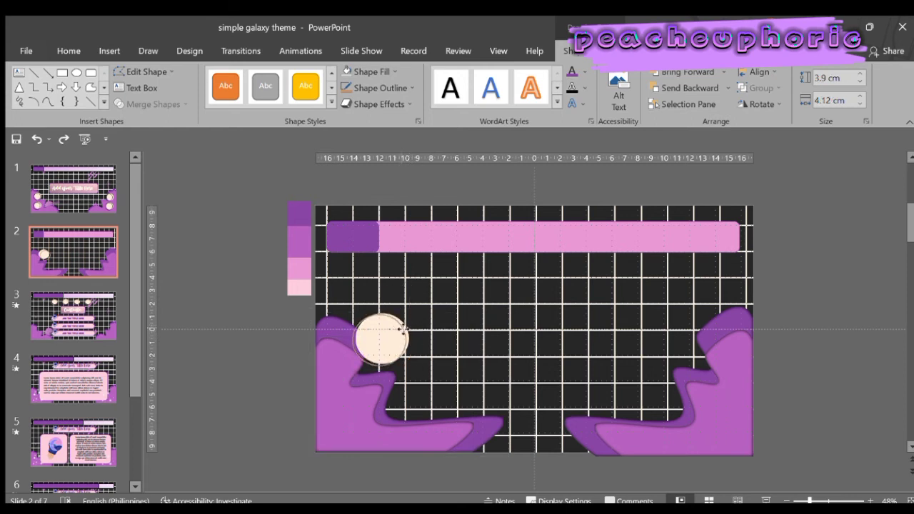
pyautogui.moveTo(402, 328); pyautogui.dragTo(397, 333)
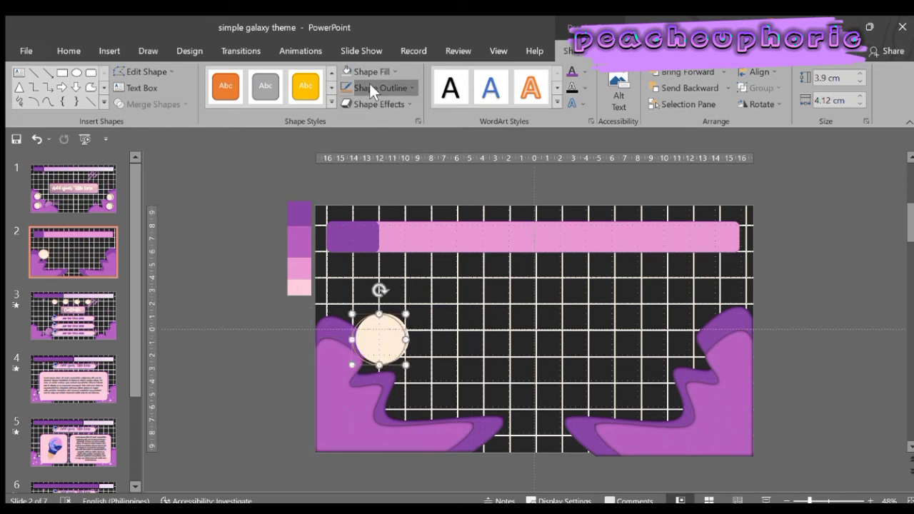
pyautogui.click(477, 331)
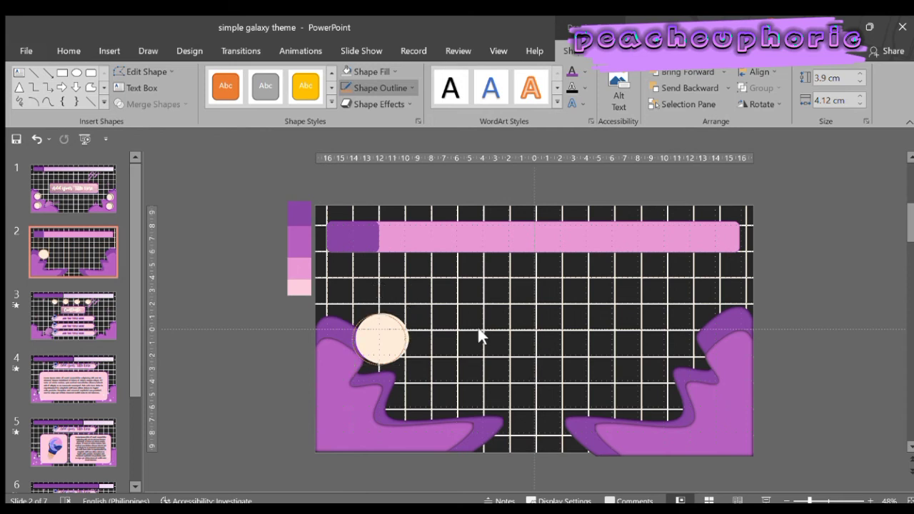
pyautogui.hotkey('ctrl', 'z')
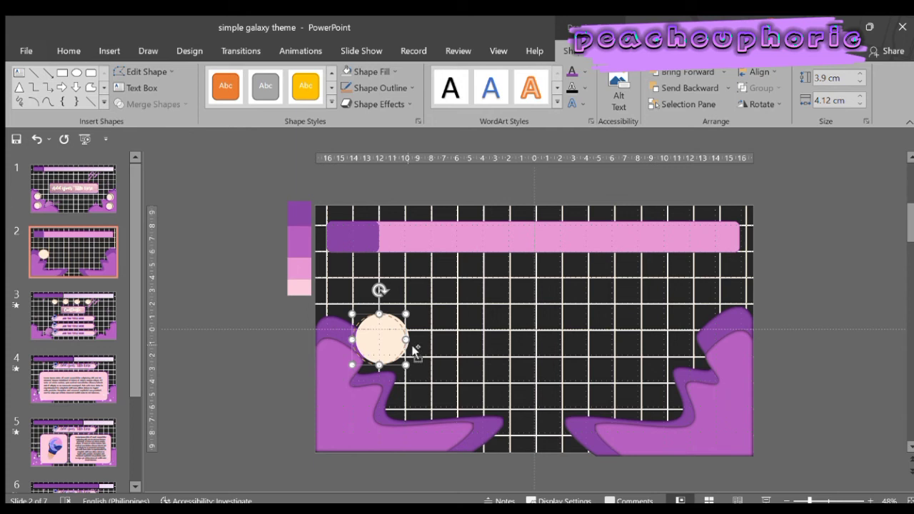
# - Select the cream circle, move the colour swatches off the slide, and enlarge the circle slightly
pyautogui.keyDown('shift'); pyautogui.click(414, 350); pyautogui.keyUp('shift')
pyautogui.keyDown('shift'); pyautogui.click(409, 347); pyautogui.keyUp('shift')
pyautogui.keyDown('shift'); pyautogui.click(410, 344); pyautogui.keyUp('shift')
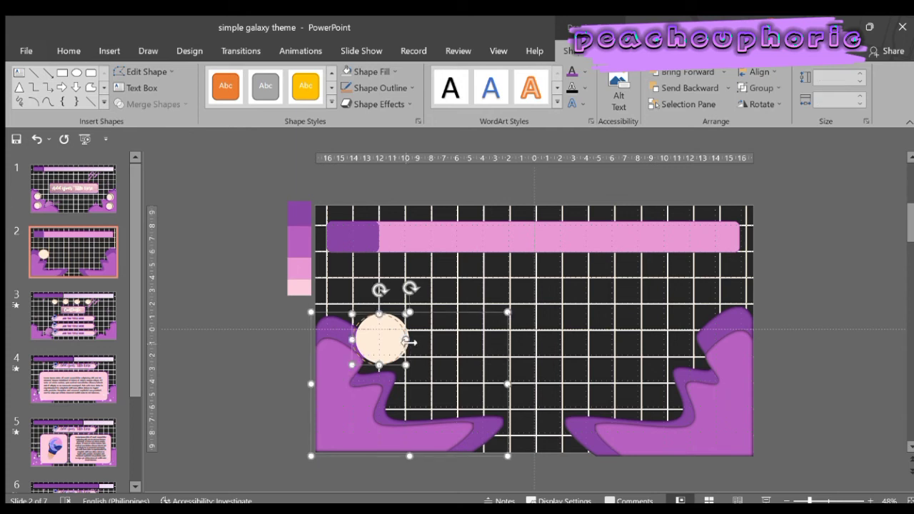
pyautogui.keyDown('shift'); pyautogui.click(411, 344); pyautogui.keyUp('shift')
pyautogui.click(364, 346)
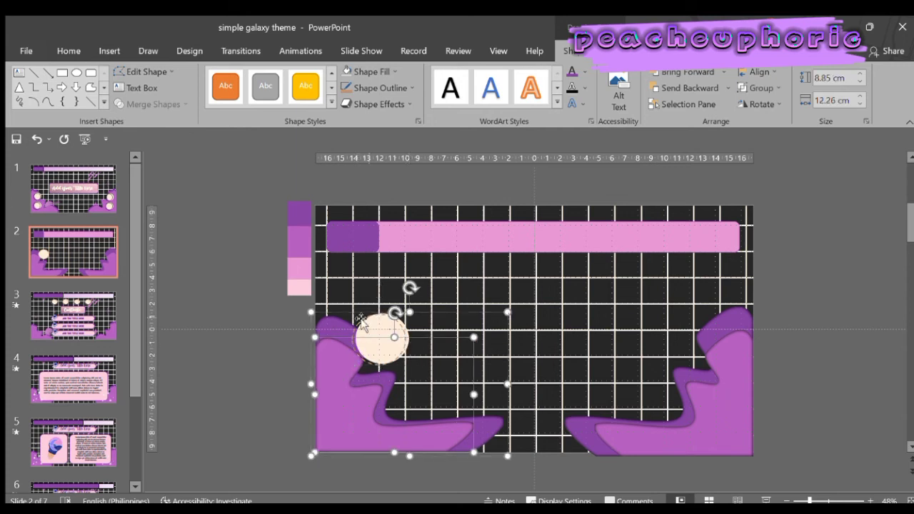
pyautogui.click(293, 339)
pyautogui.click(364, 338)
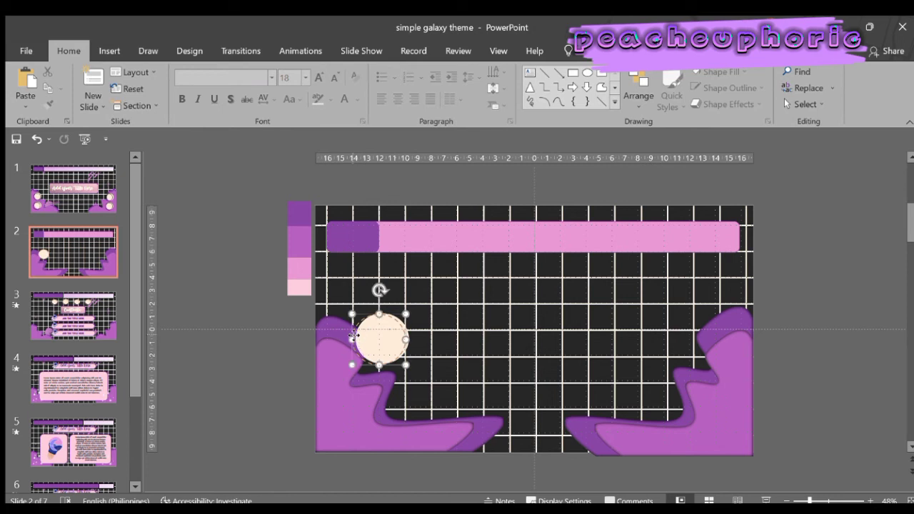
pyautogui.click(288, 319)
pyautogui.moveTo(300, 282)
pyautogui.mouseDown()
pyautogui.moveTo(272, 282)
pyautogui.moveTo(457, 382)
pyautogui.mouseUp()
pyautogui.scroll(-1, 297, 325)
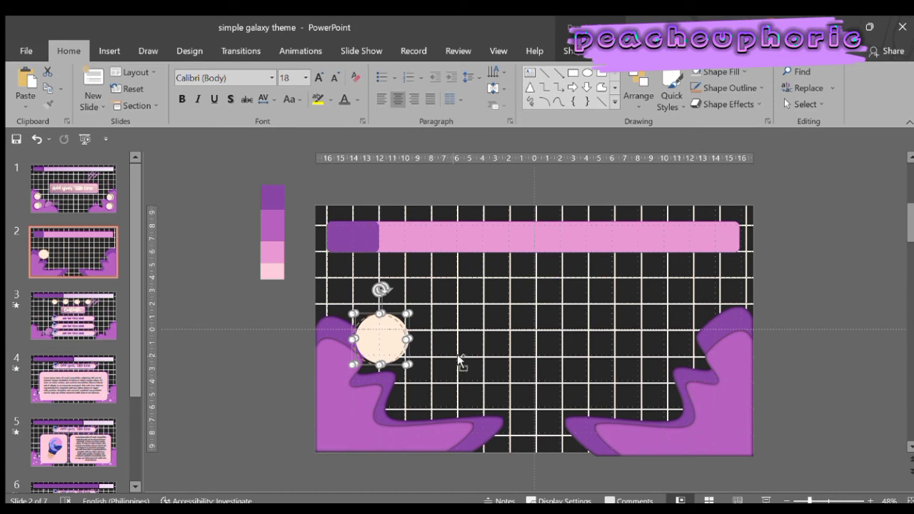
pyautogui.moveTo(407, 314); pyautogui.dragTo(414, 312)
# - Copy the cream circle below the first and line both up on the left wave
pyautogui.click(368, 385)
pyautogui.moveTo(377, 365); pyautogui.dragTo(358, 422)
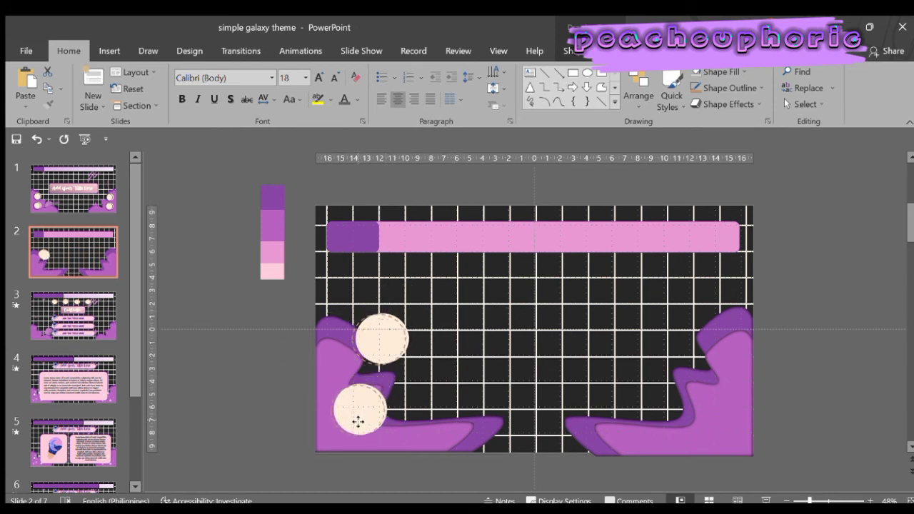
pyautogui.moveTo(386, 346); pyautogui.dragTo(357, 353)
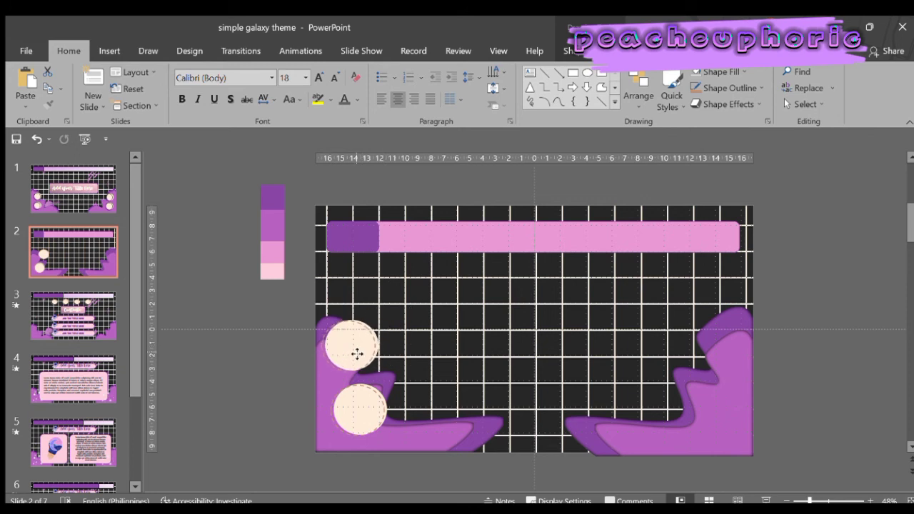
pyautogui.moveTo(350, 407); pyautogui.dragTo(344, 412)
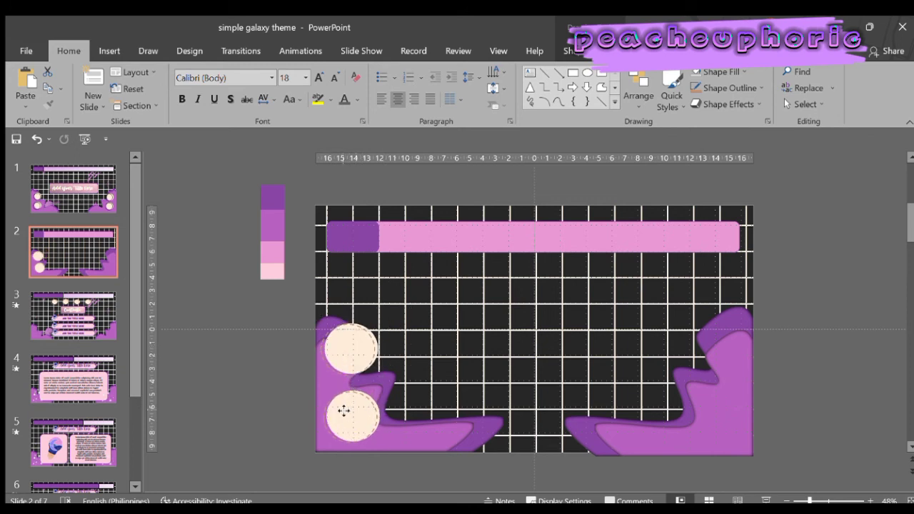
# - Duplicate the pair of cream circles onto the right purple wave
pyautogui.keyDown('shift'); pyautogui.click(378, 348); pyautogui.keyUp('shift')
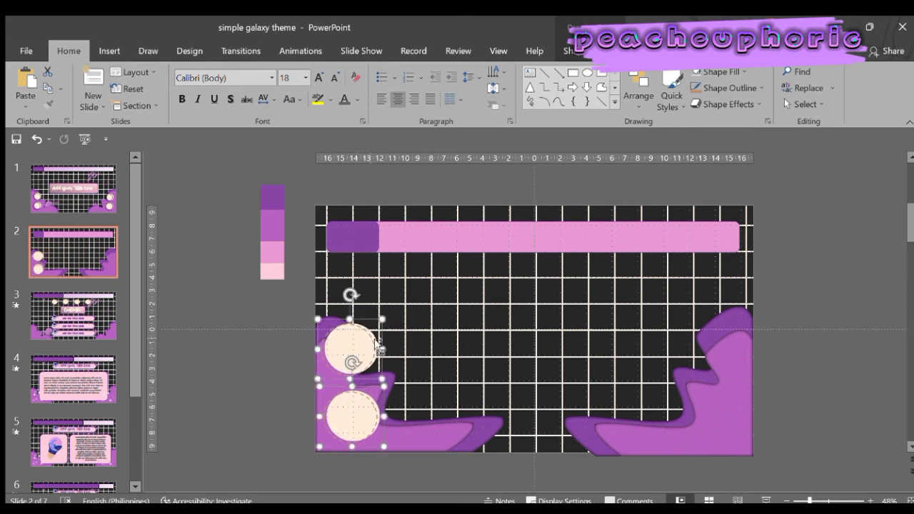
pyautogui.hotkey('ctrl', 'c')
pyautogui.hotkey('ctrl', 'v')
pyautogui.moveTo(378, 348); pyautogui.dragTo(727, 348)
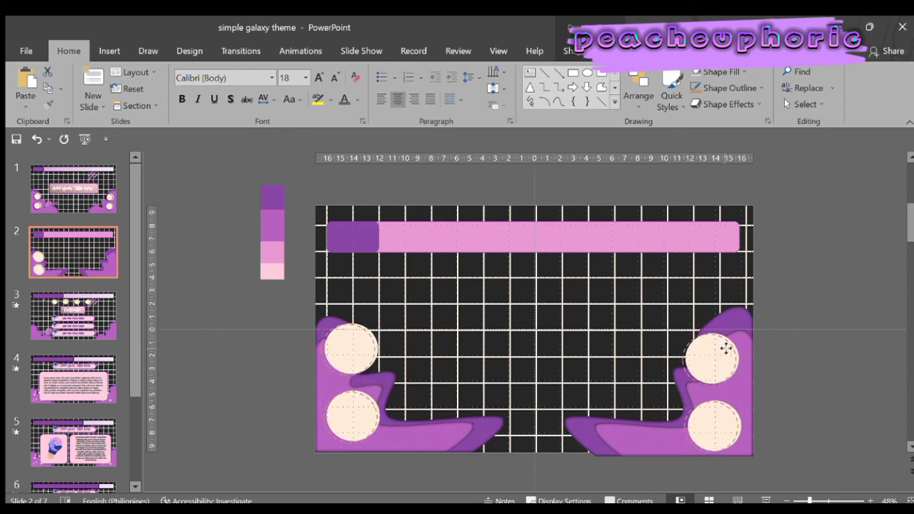
pyautogui.click(775, 395)
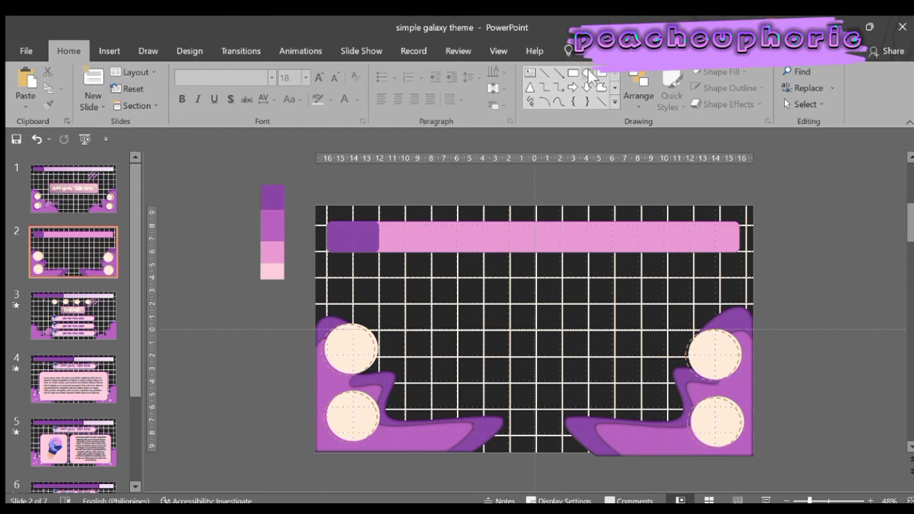
# - Draw a large rounded rectangle, about 6.22 by 20.21 cm, in the slide centre
pyautogui.click(602, 72)
pyautogui.moveTo(402, 273)
pyautogui.mouseDown()
pyautogui.moveTo(650, 370)
pyautogui.moveTo(664, 355)
pyautogui.mouseUp()
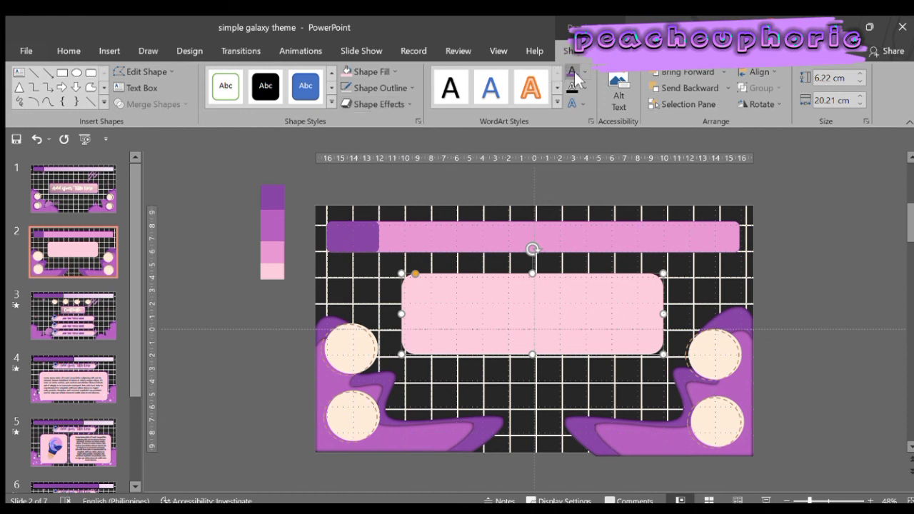
# - Fill the central box with a dusky mauve to light pink gradient, discarding a yellow-orange trial fill
pyautogui.click(376, 70)
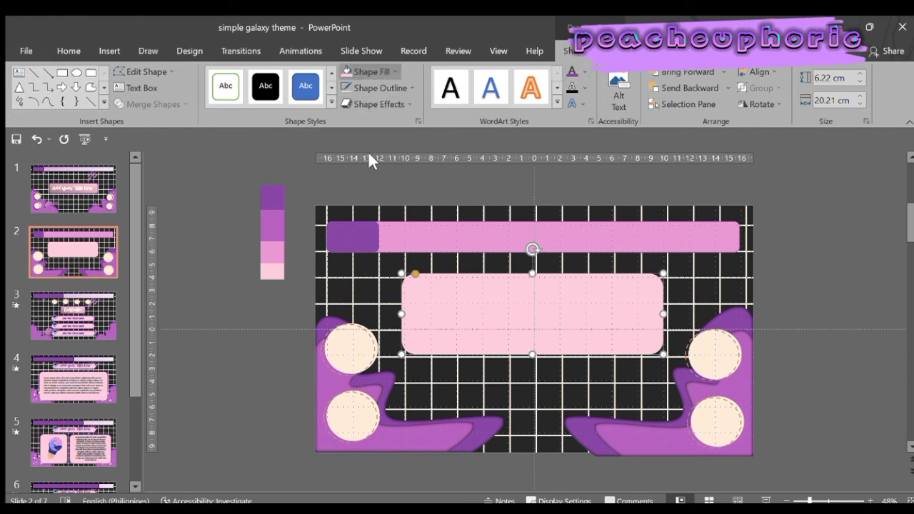
pyautogui.click(364, 186)
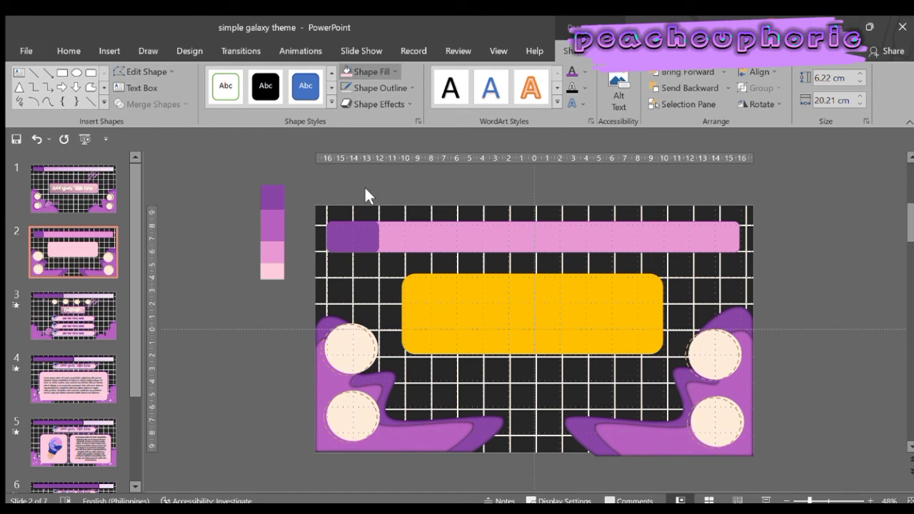
pyautogui.hotkey('ctrl', 'z')
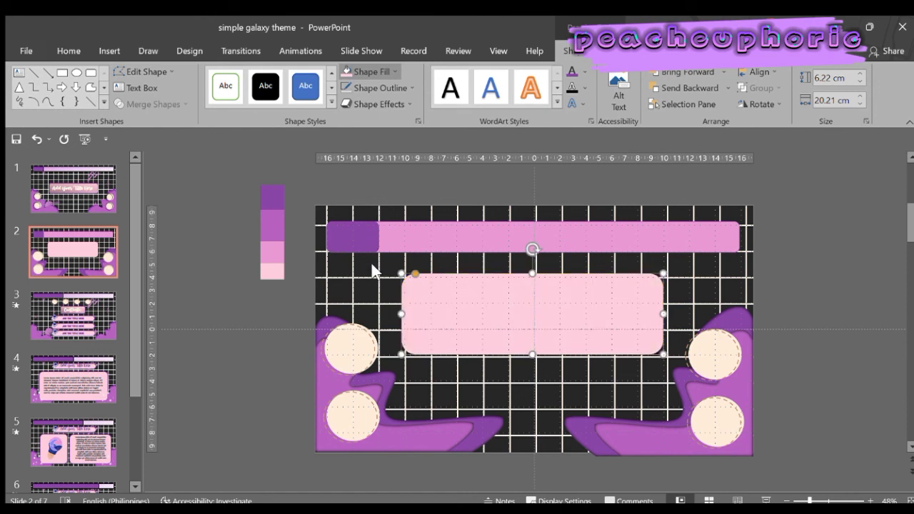
pyautogui.click(504, 368)
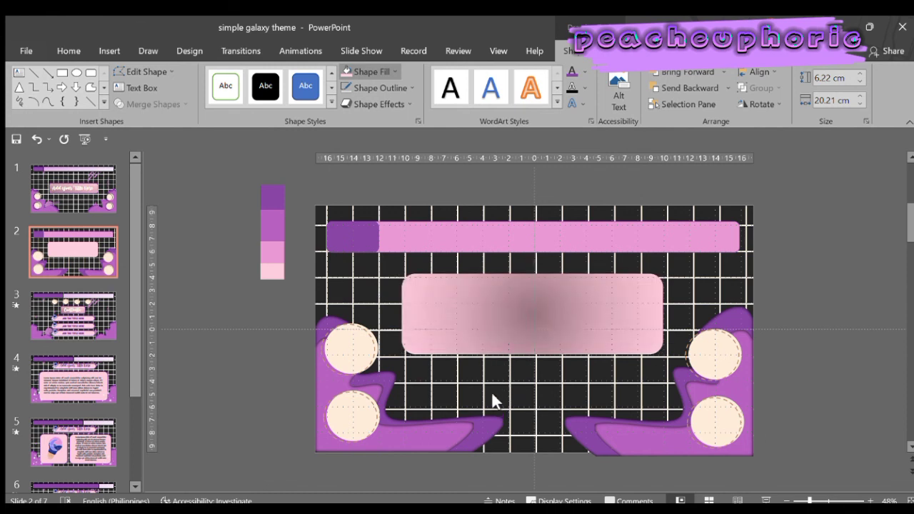
pyautogui.click(464, 321)
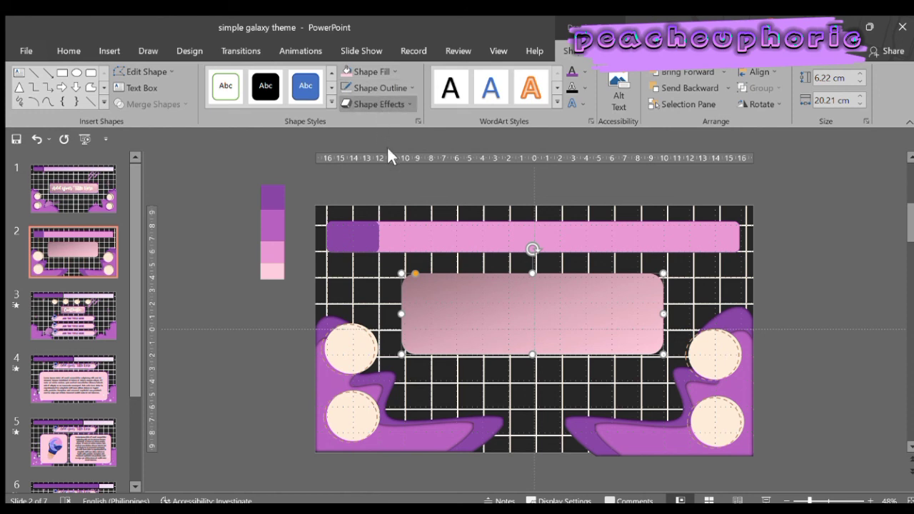
pyautogui.click(498, 246)
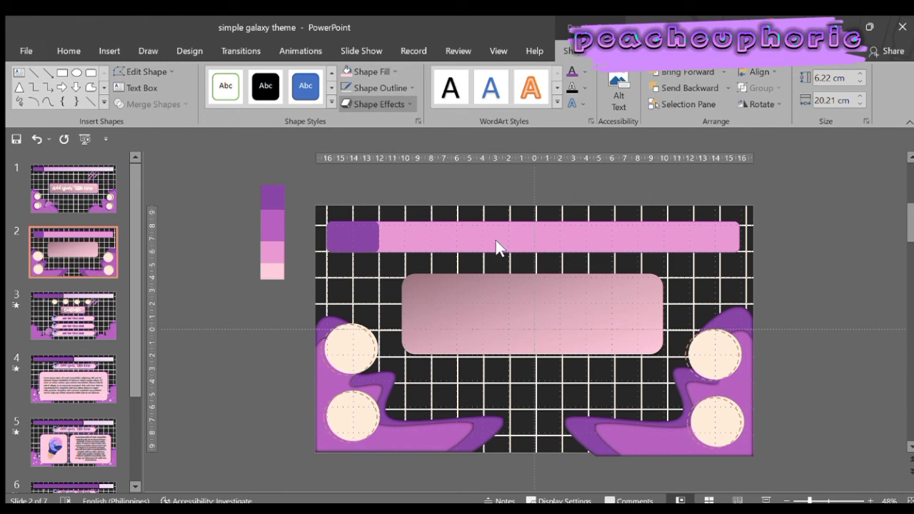
pyautogui.click(457, 279)
pyautogui.click(806, 370)
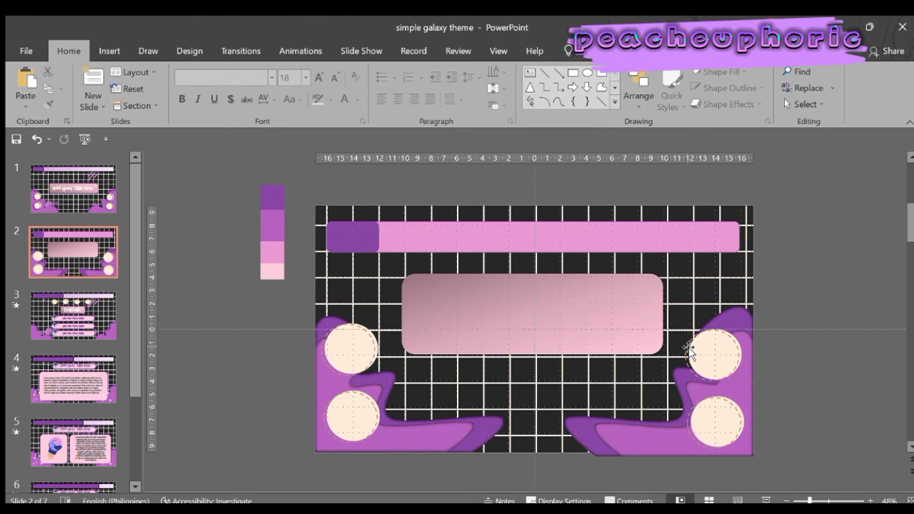
# - Copy slide 1's script 'Add Your Title Here' title and centre it in slide 2's gradient box
pyautogui.click(49, 323)
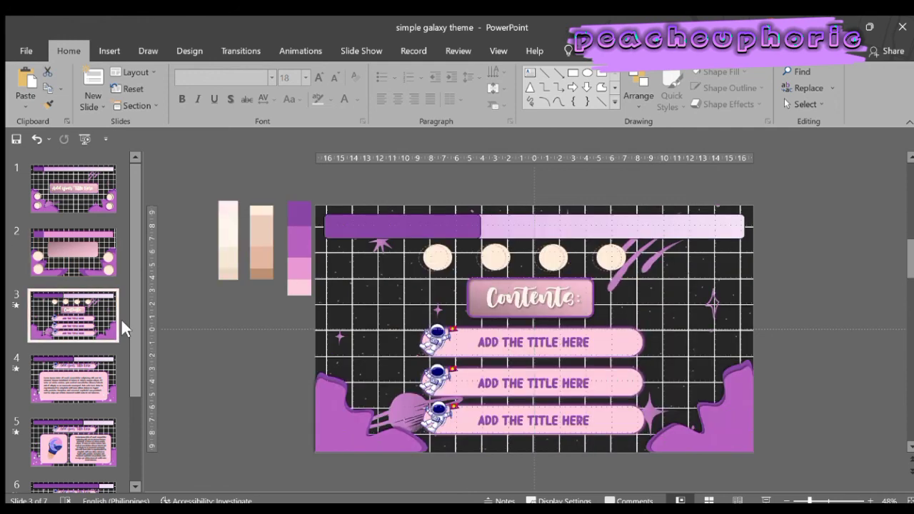
pyautogui.click(111, 203)
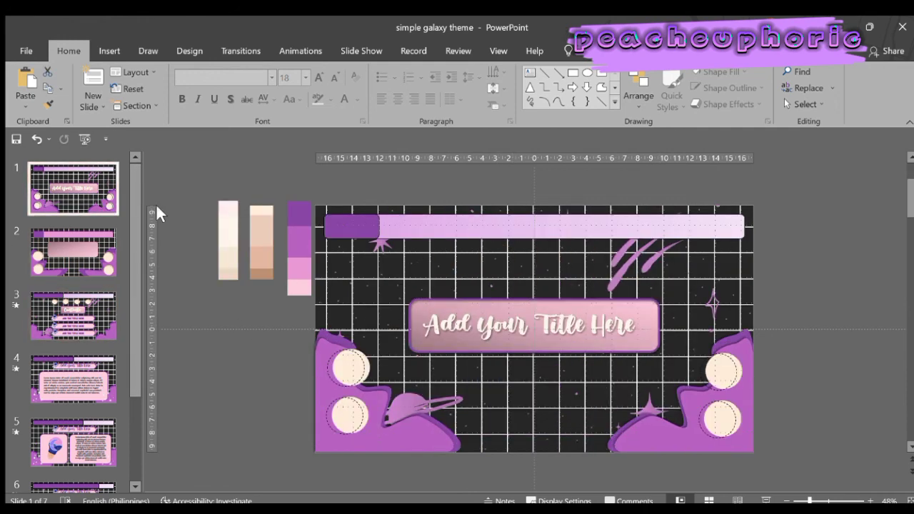
pyautogui.click(502, 327)
pyautogui.press('Escape')
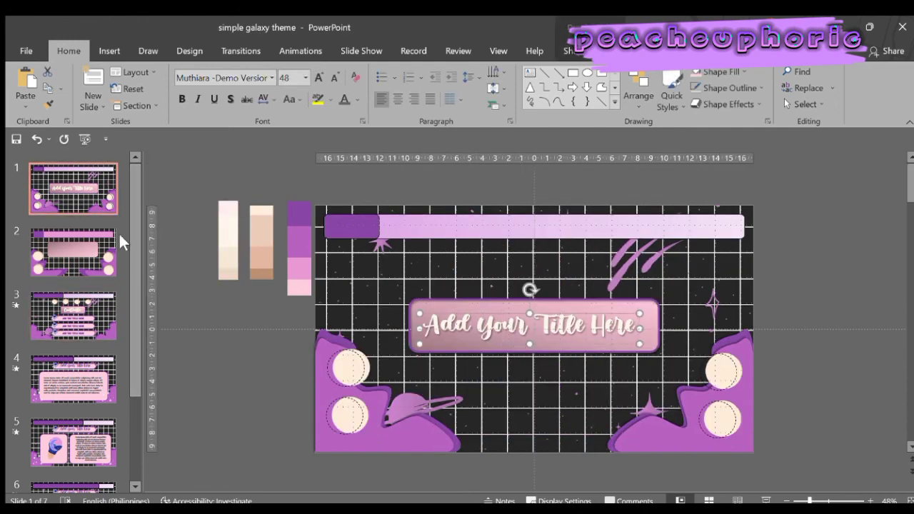
pyautogui.click(119, 236)
pyautogui.hotkey('ctrl', 'v')
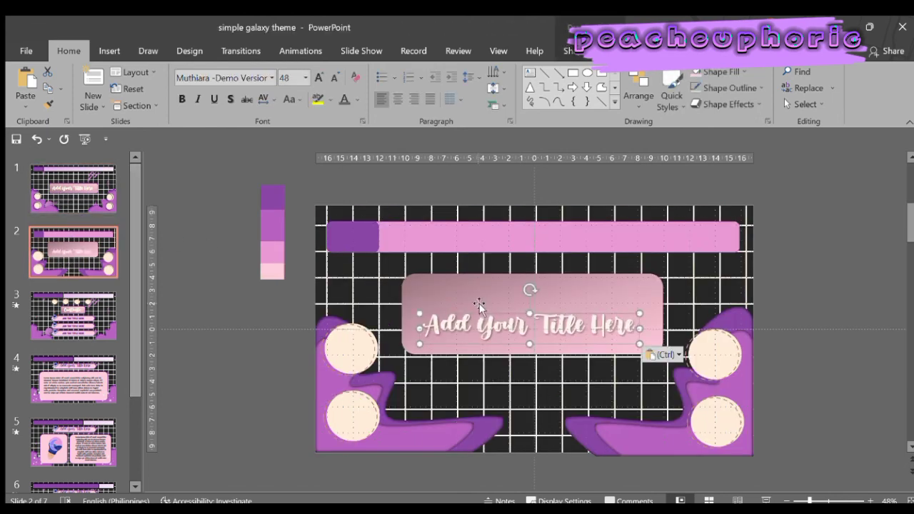
pyautogui.moveTo(581, 316); pyautogui.dragTo(592, 304)
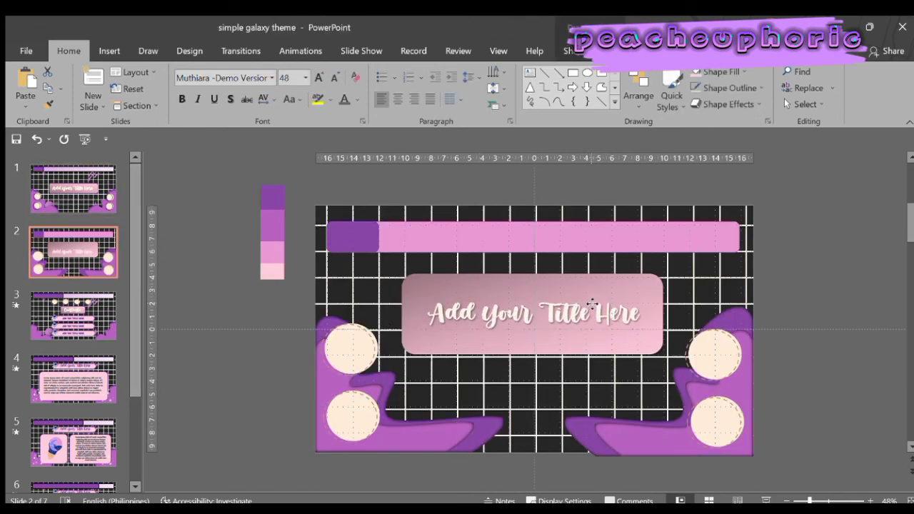
pyautogui.click(841, 373)
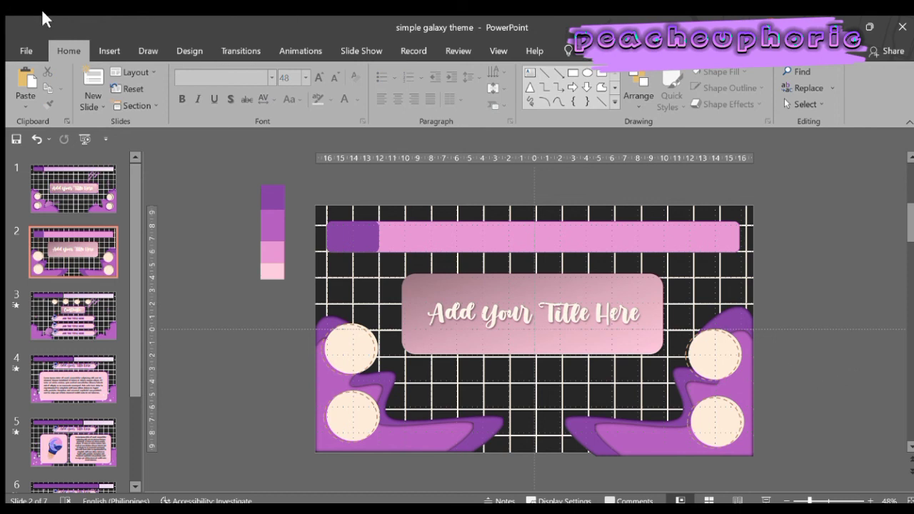